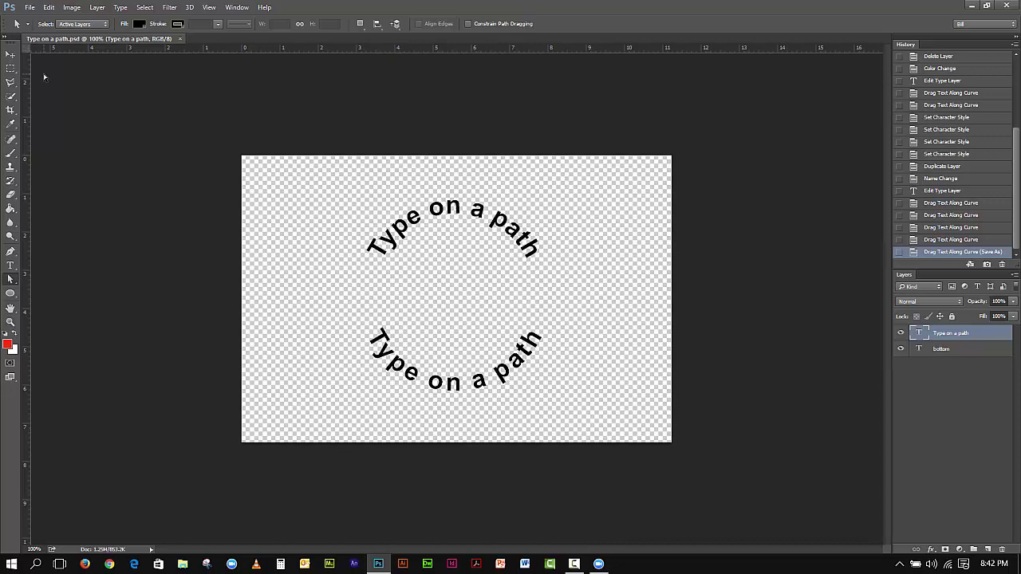
Step: Toggle the visibility of the two curved text layers and examine the circular path carrying the text
left_click(901, 333)
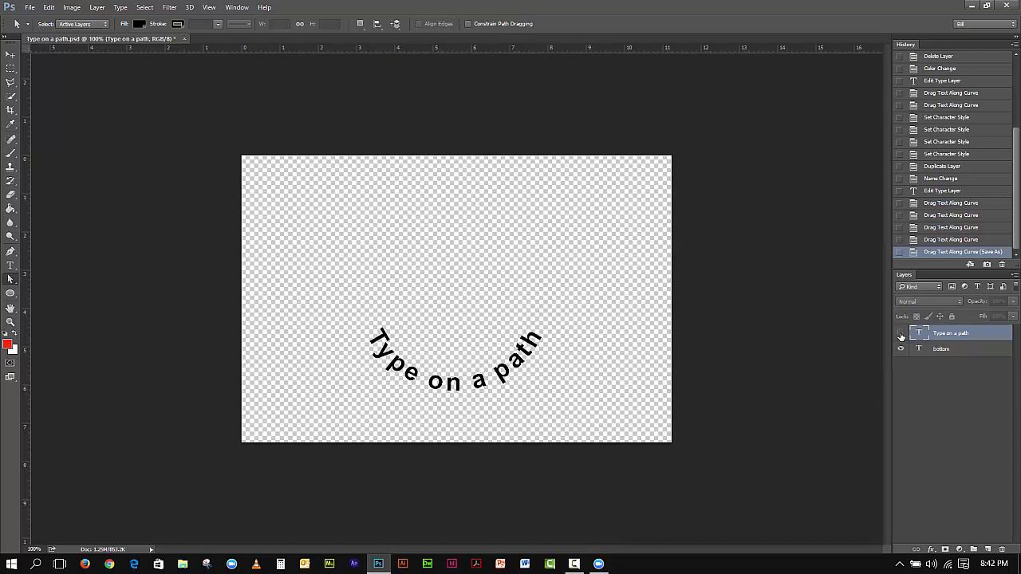
left_click(900, 333)
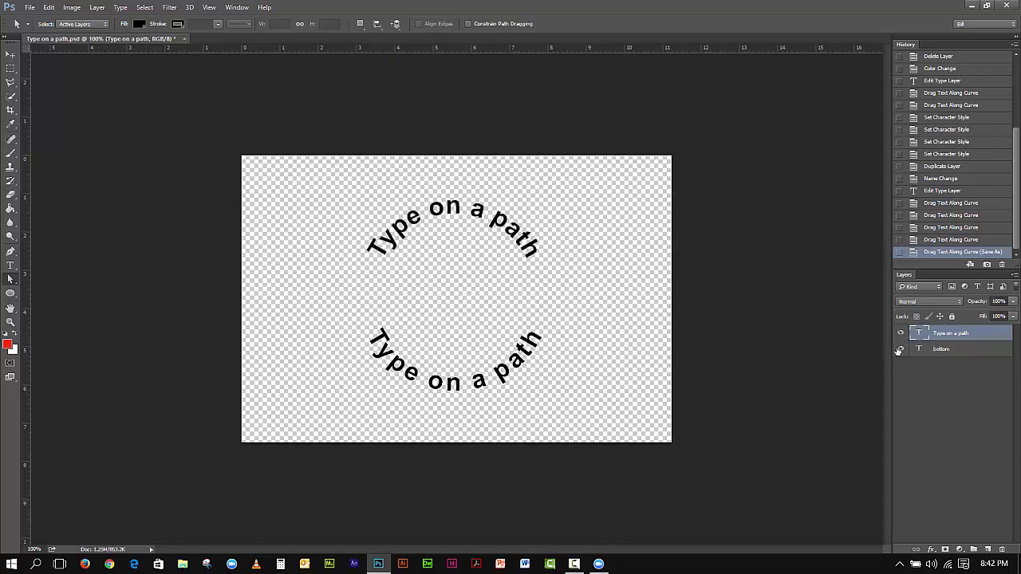
left_click(900, 350)
left_click(899, 350)
left_click(900, 333)
left_click(900, 333)
left_click(11, 54)
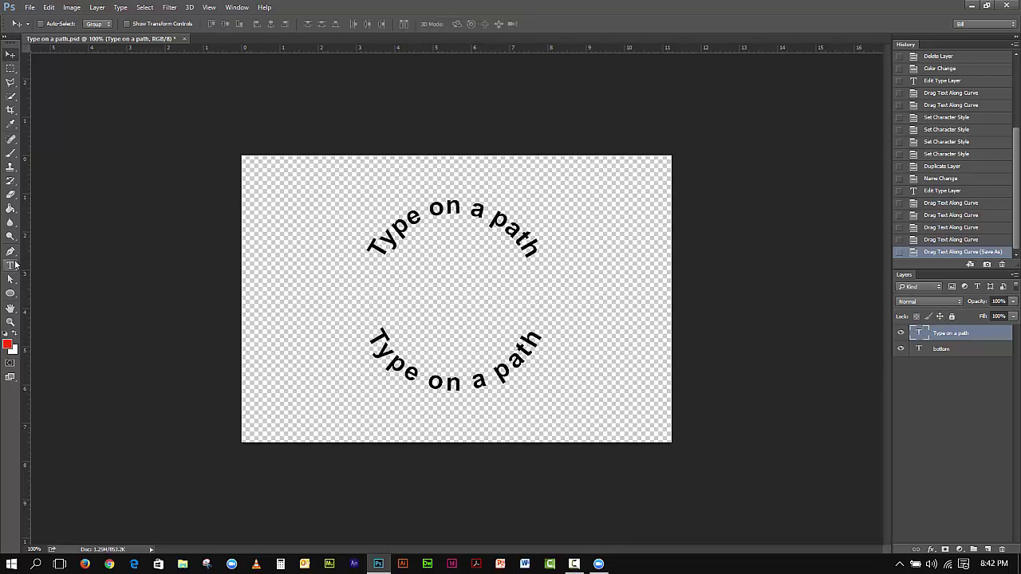
left_click(8, 281)
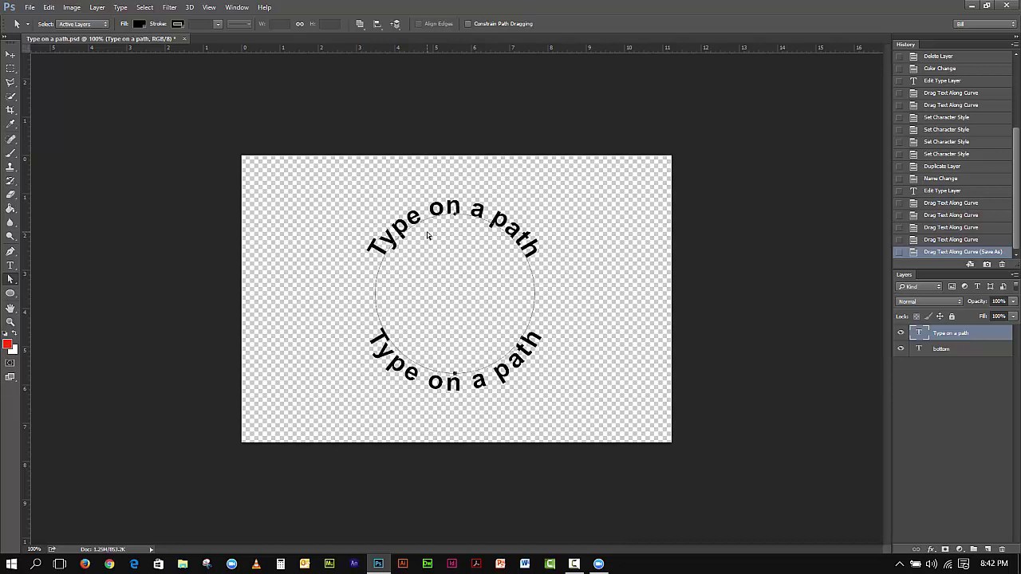
Step: Hide both existing text layers and add a new empty layer above them
left_click(902, 350)
left_click(902, 335)
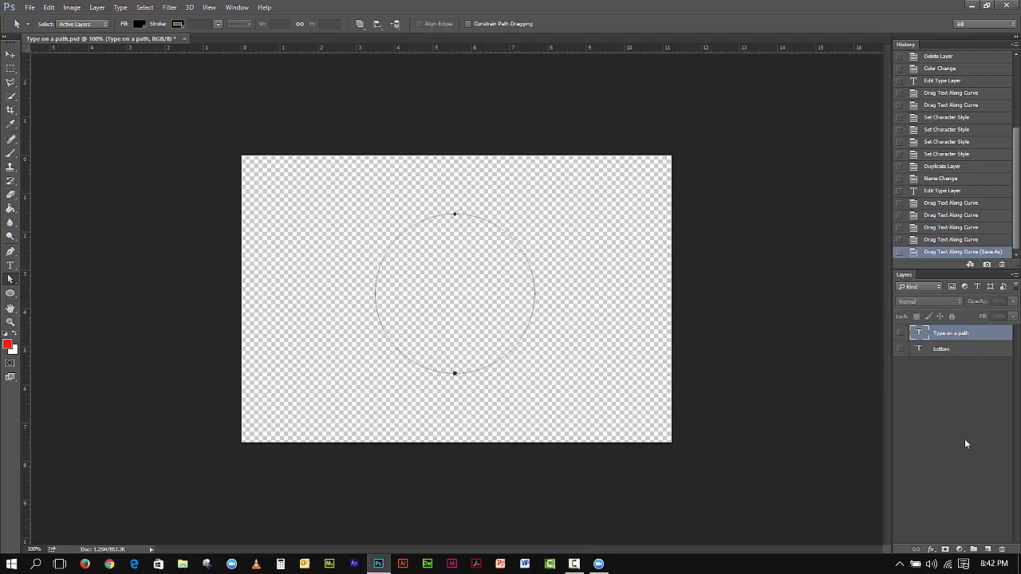
left_click(988, 549)
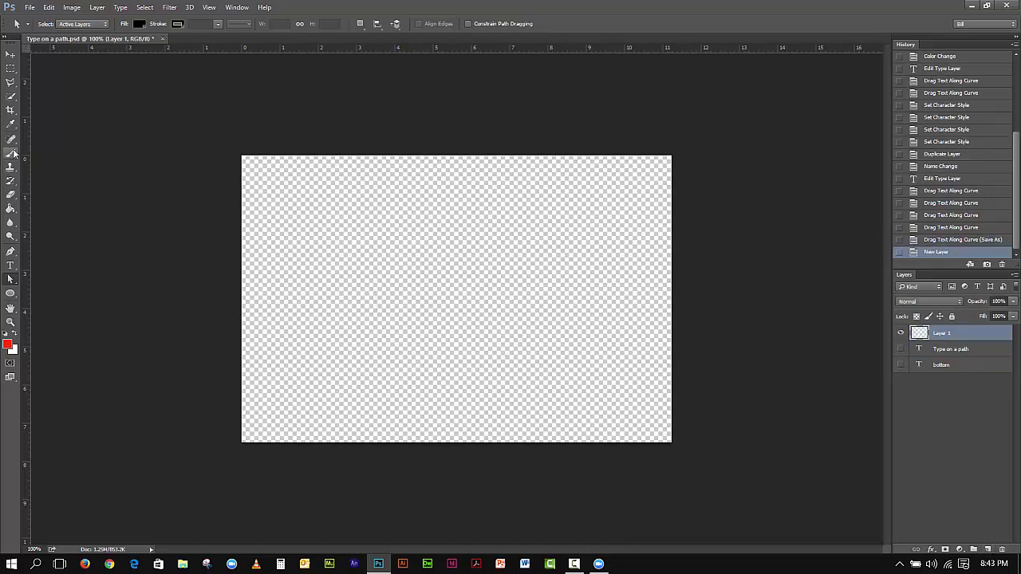
Step: Draw a circular path about 276 px in diameter near the canvas centre with the Ellipse tool in Path mode
left_click(11, 294)
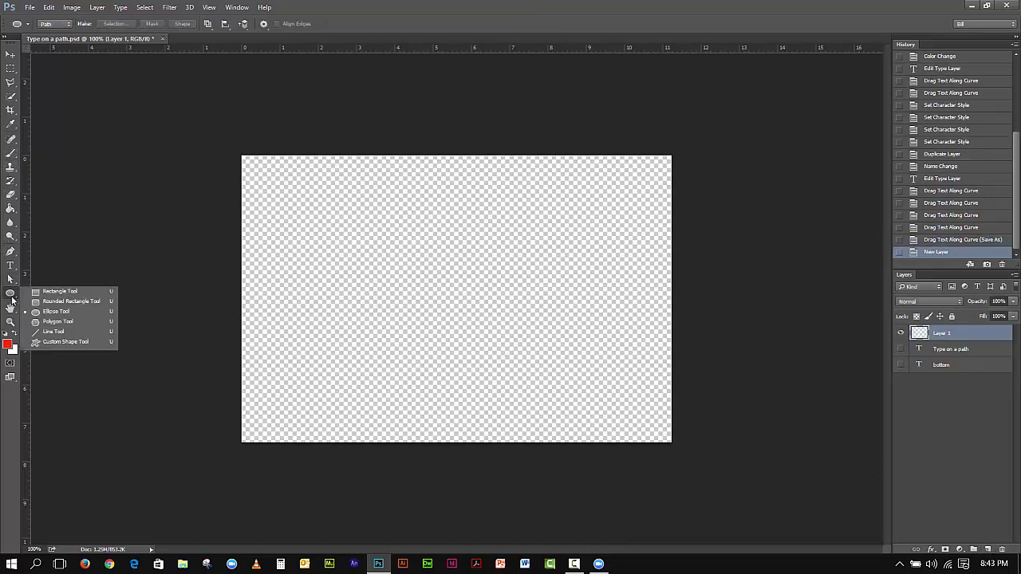
left_click(50, 311)
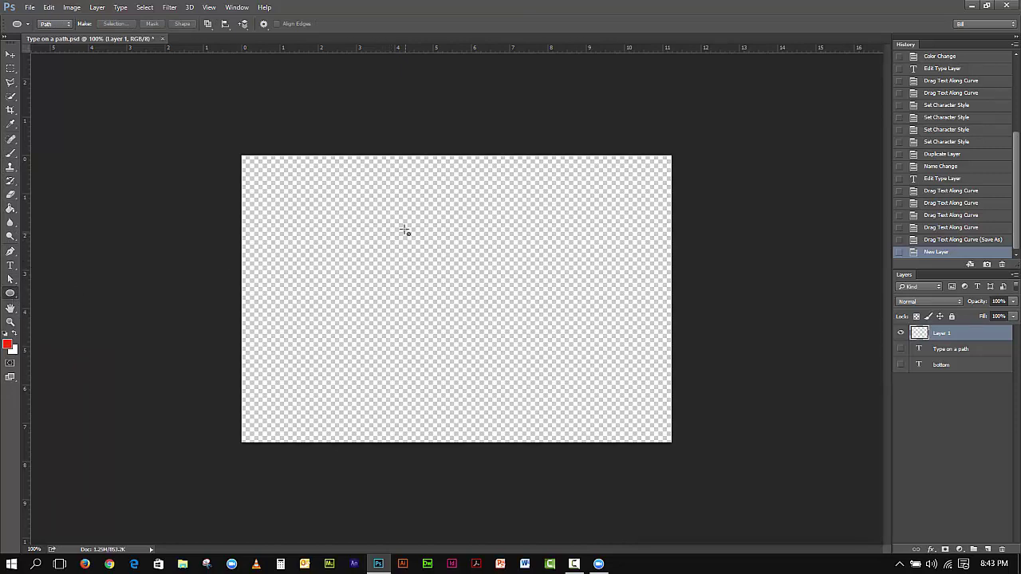
left_click_drag(389, 229, 567, 372)
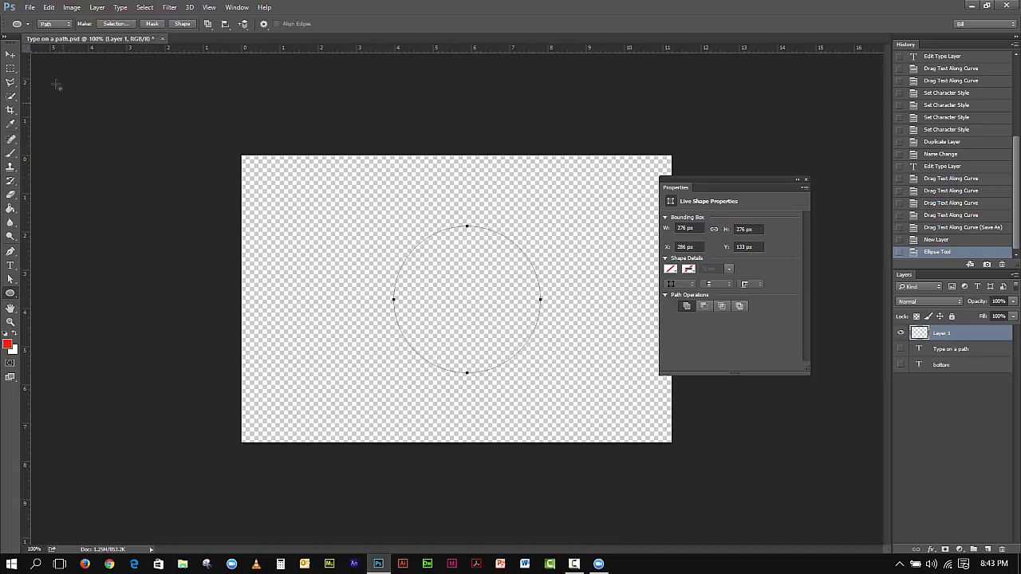
left_click(59, 25)
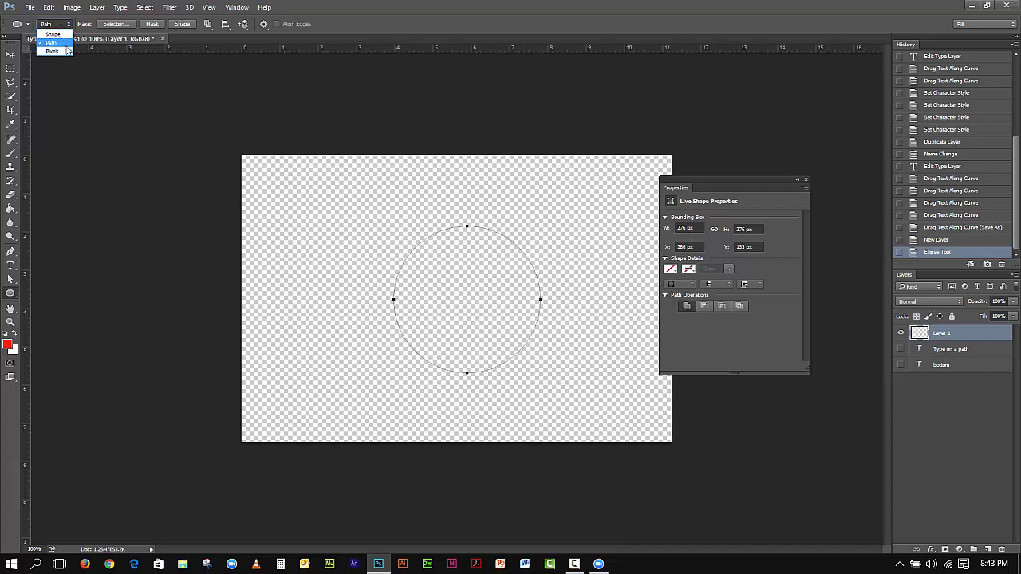
left_click(67, 45)
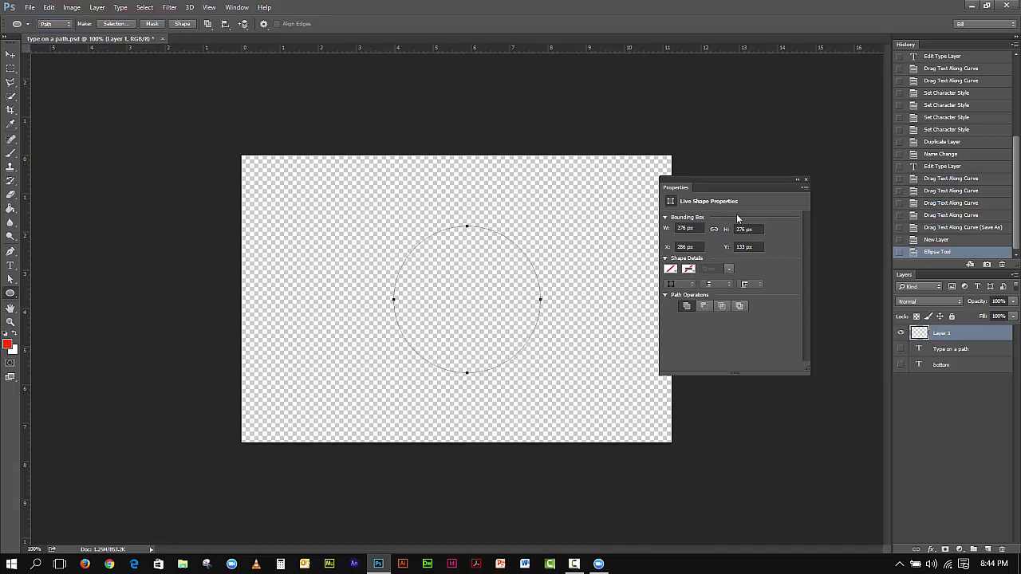
Step: Rename the new layer as bottom and duplicate it
double_click(946, 334)
type("L")
left_click(994, 335)
left_click_drag(995, 335, 989, 551)
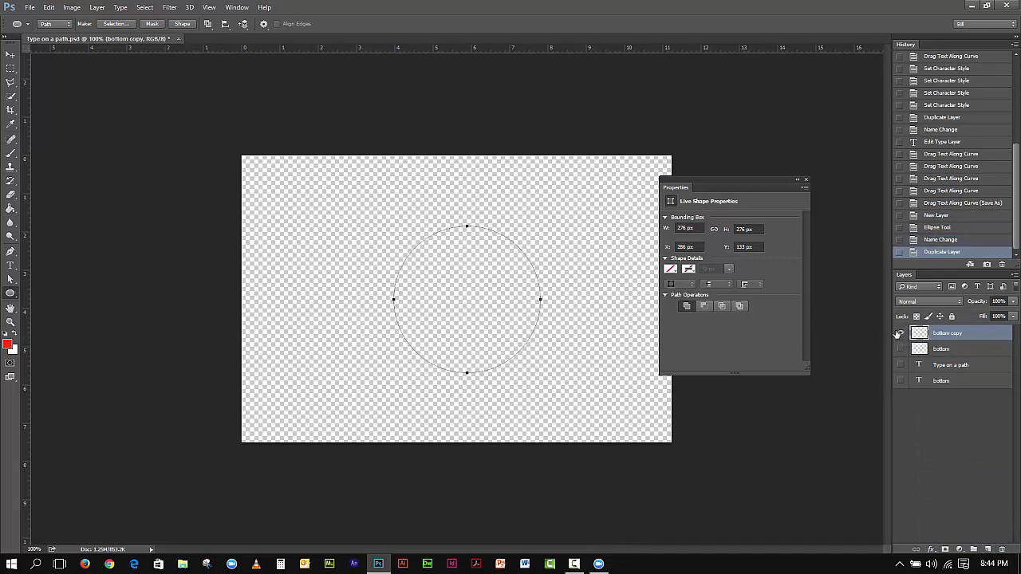
Step: Rename the duplicated layer as top and hide it
double_click(960, 336)
type("top")
left_click(900, 333)
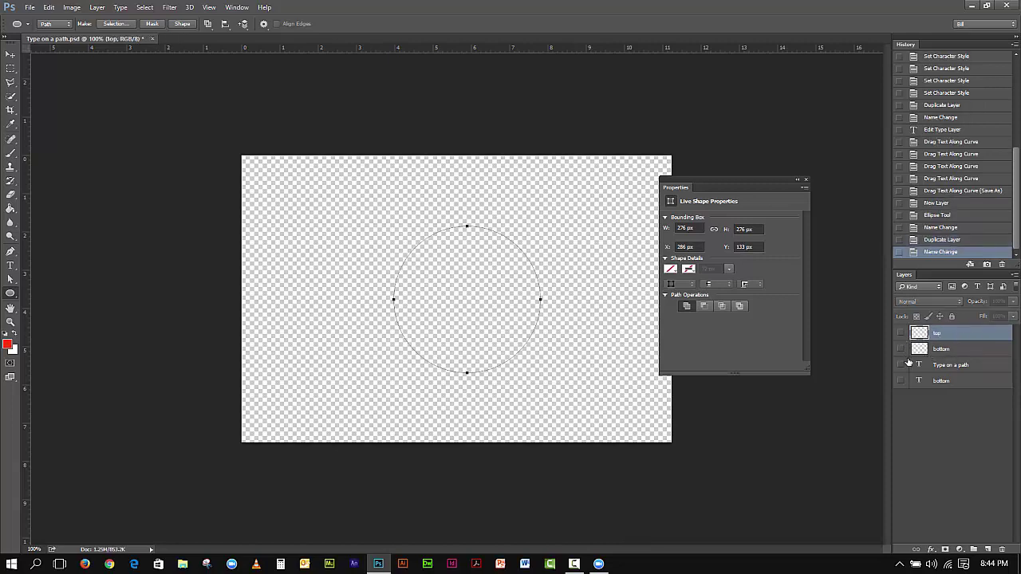
Step: Copy the circular path and paste it with the new empty bottom layer selected
left_click(951, 350)
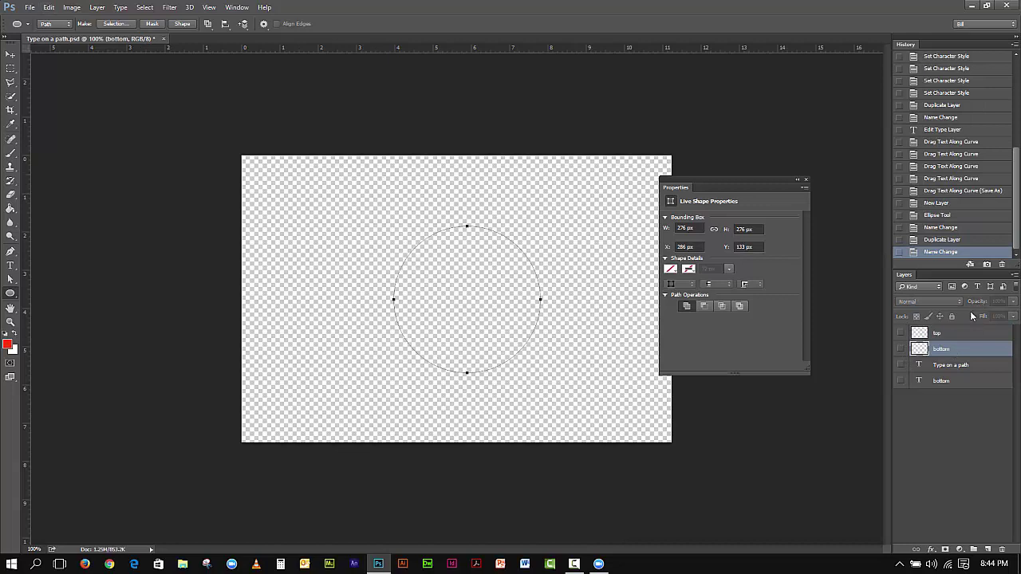
left_click(10, 54)
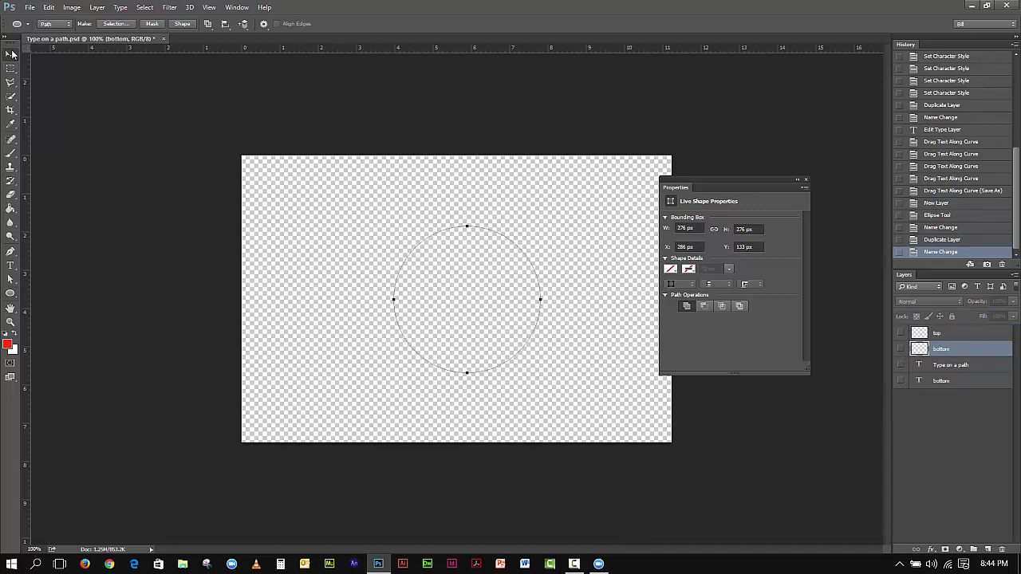
left_click(48, 7)
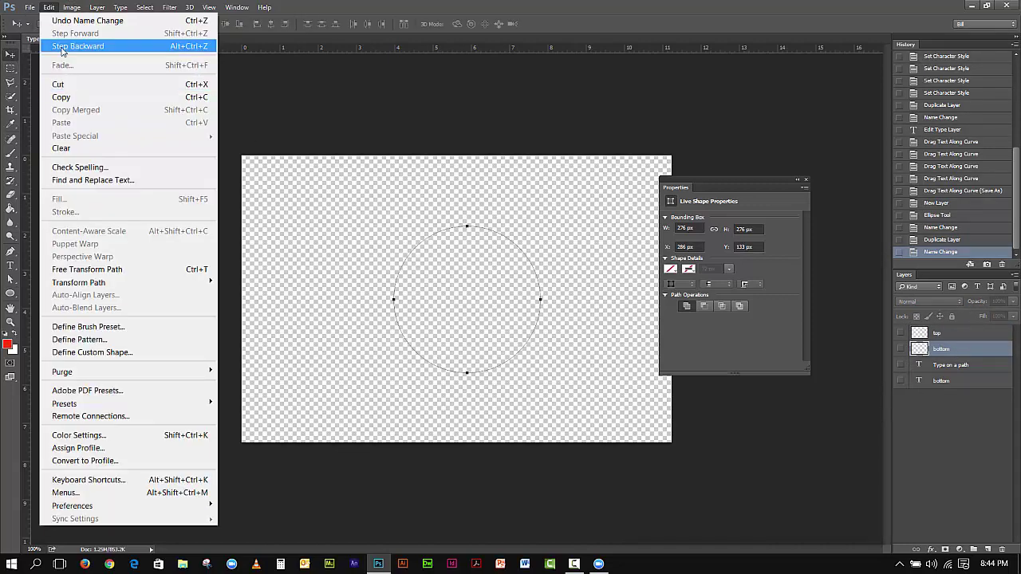
left_click(66, 99)
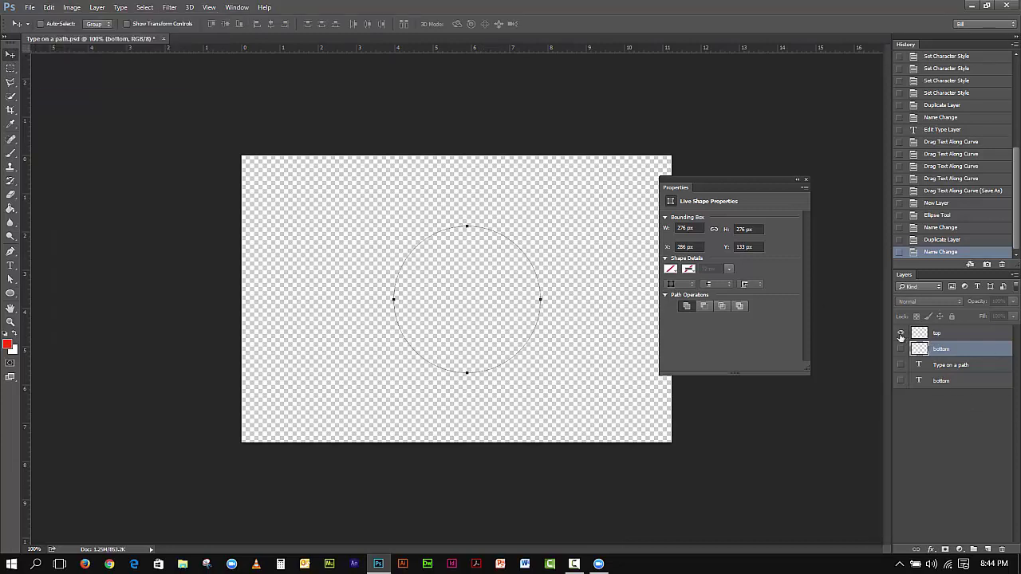
left_click(48, 8)
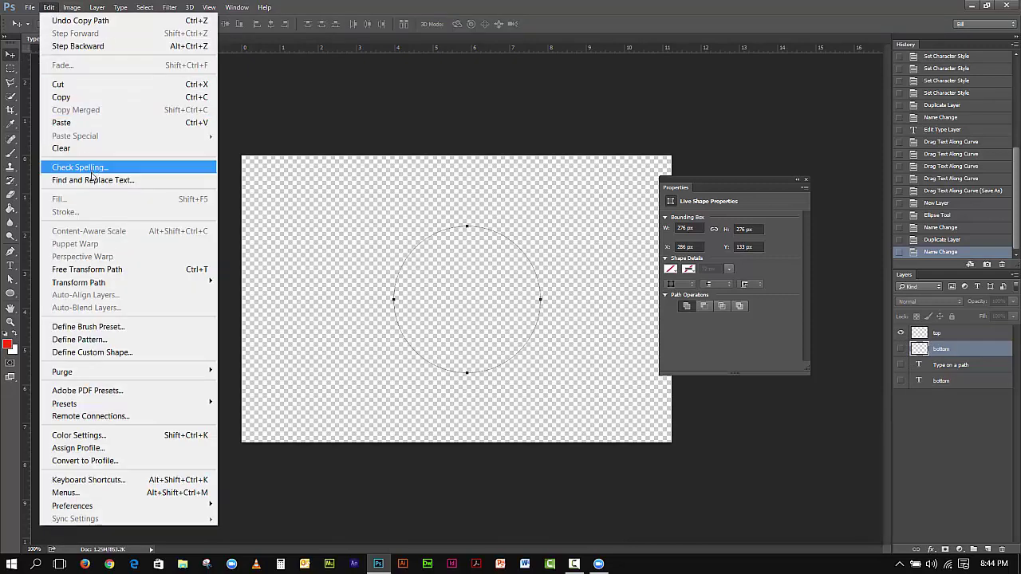
left_click(64, 123)
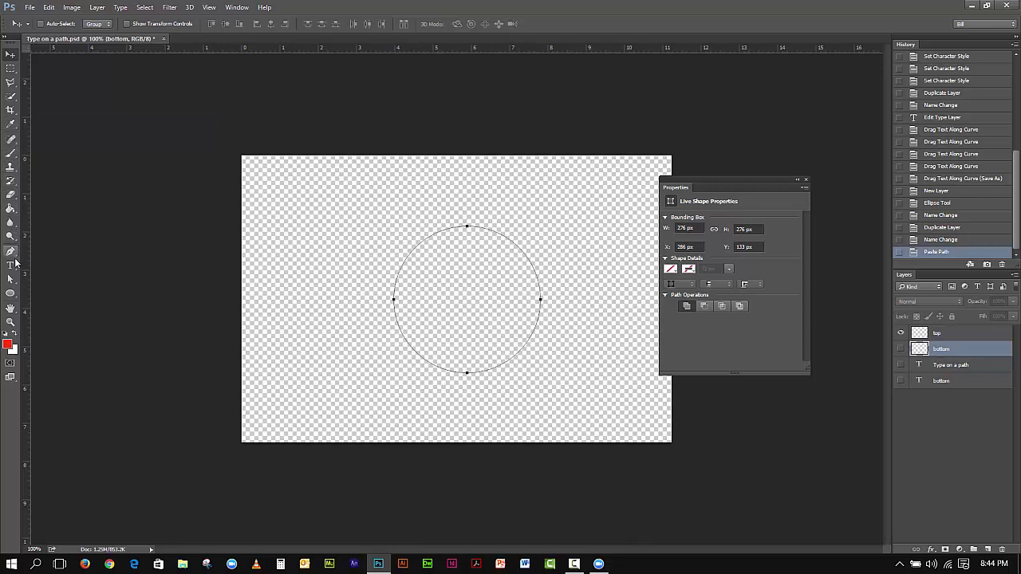
Step: Add the text "Type On a Path" along the upper part of the circular path
left_click(11, 265)
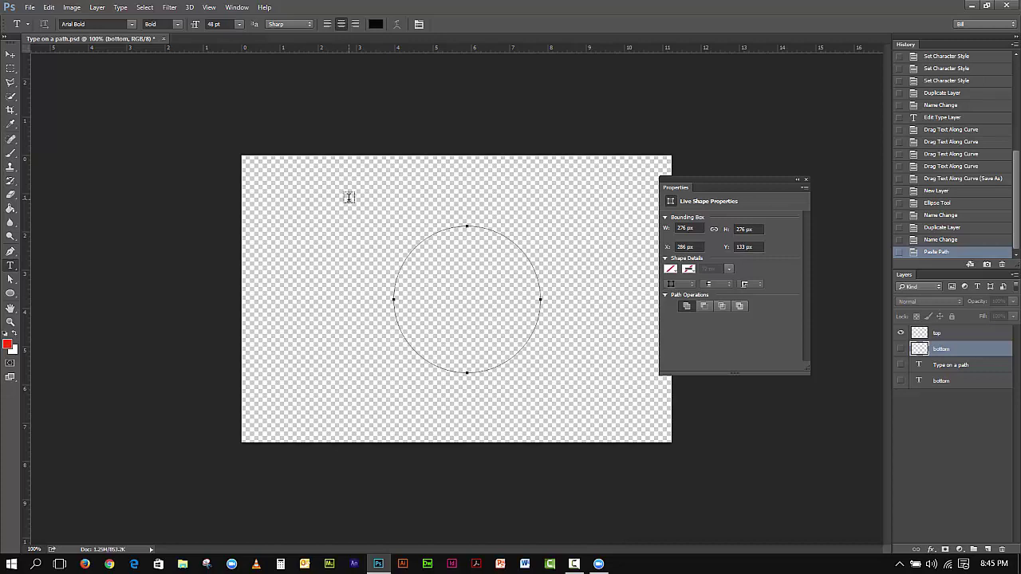
left_click(454, 226)
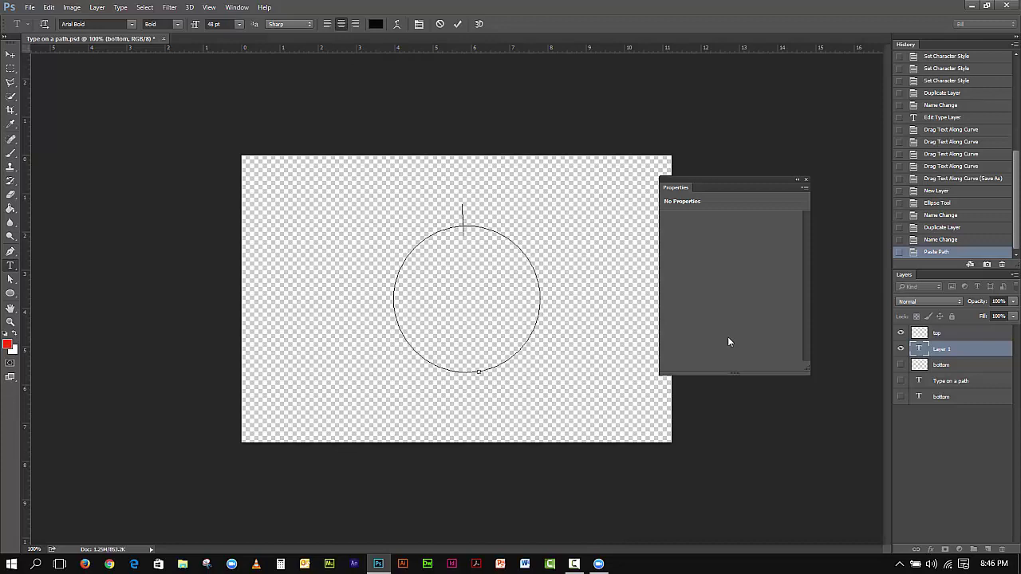
type("Type")
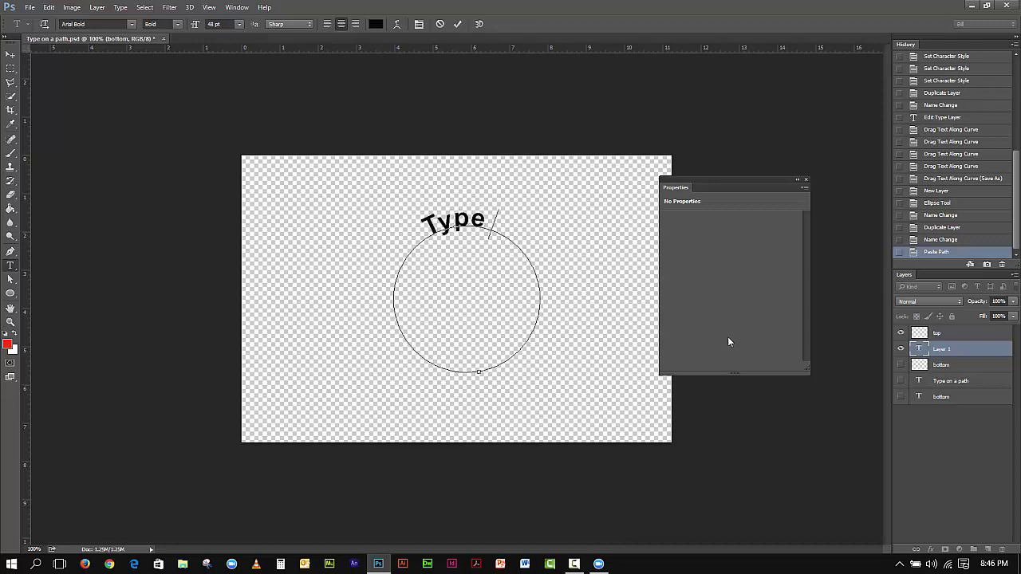
type(" On")
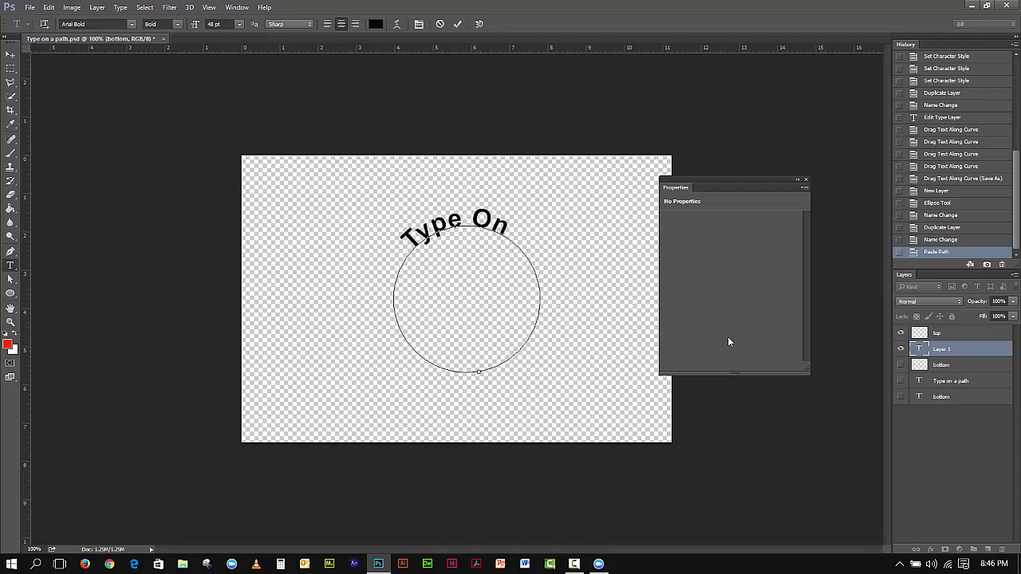
type(" a Pa")
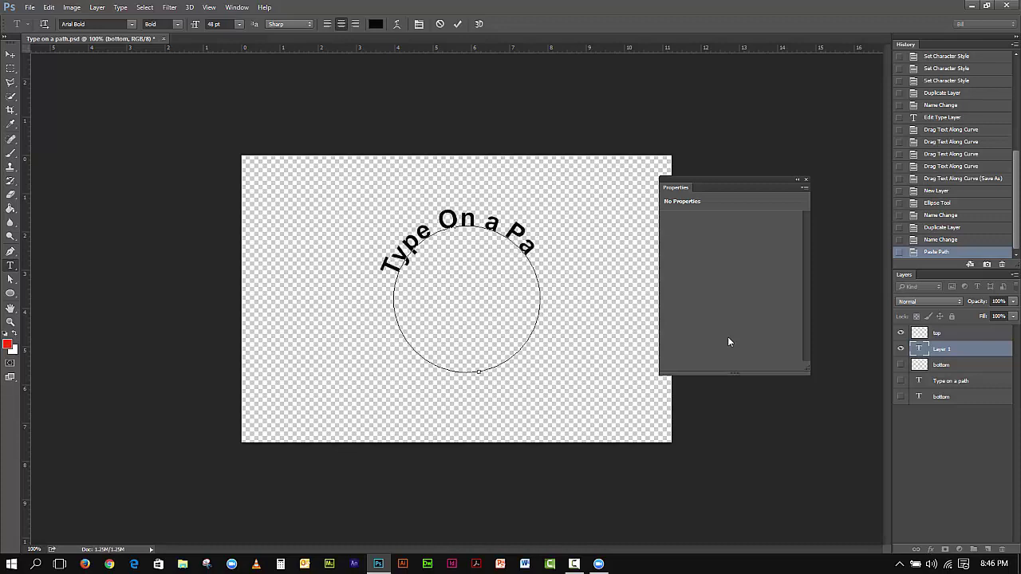
type("th")
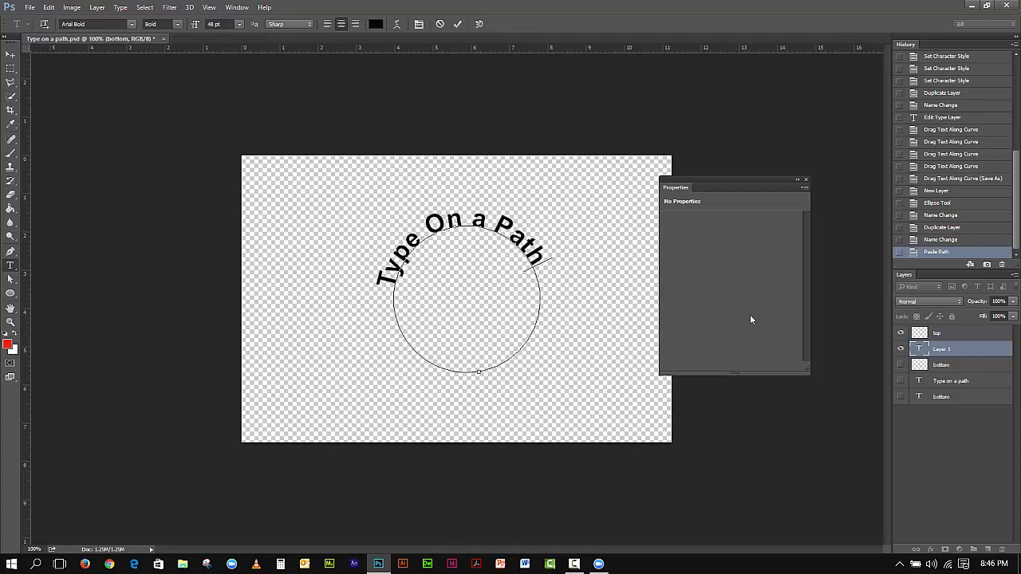
Step: Move the text along the circular path with the Path Selection tool and flip it inside the circle's lower arc
left_click(10, 279)
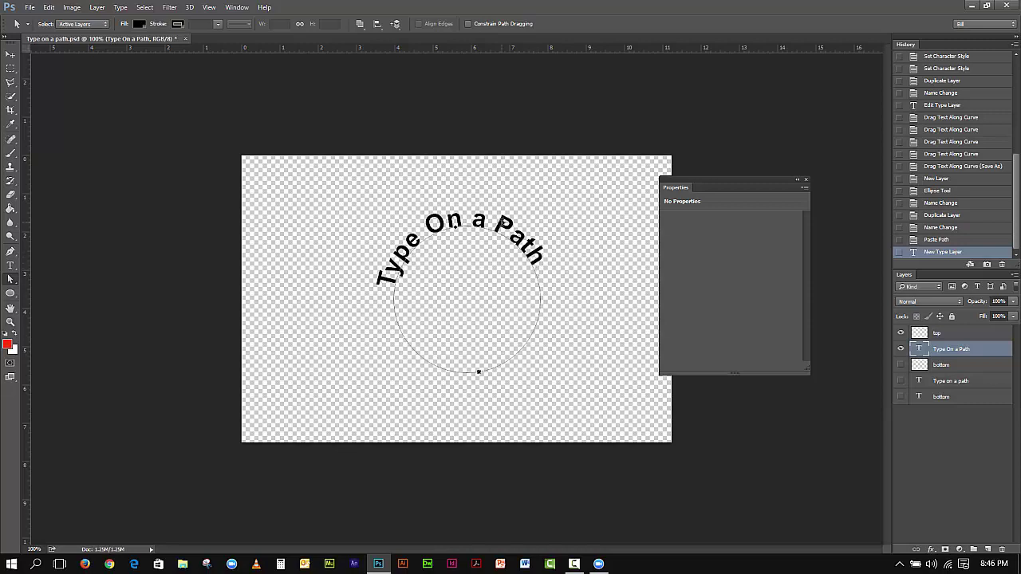
mouse_move(454, 227)
left_mouse_down()
mouse_move(506, 227)
mouse_move(469, 218)
left_mouse_up()
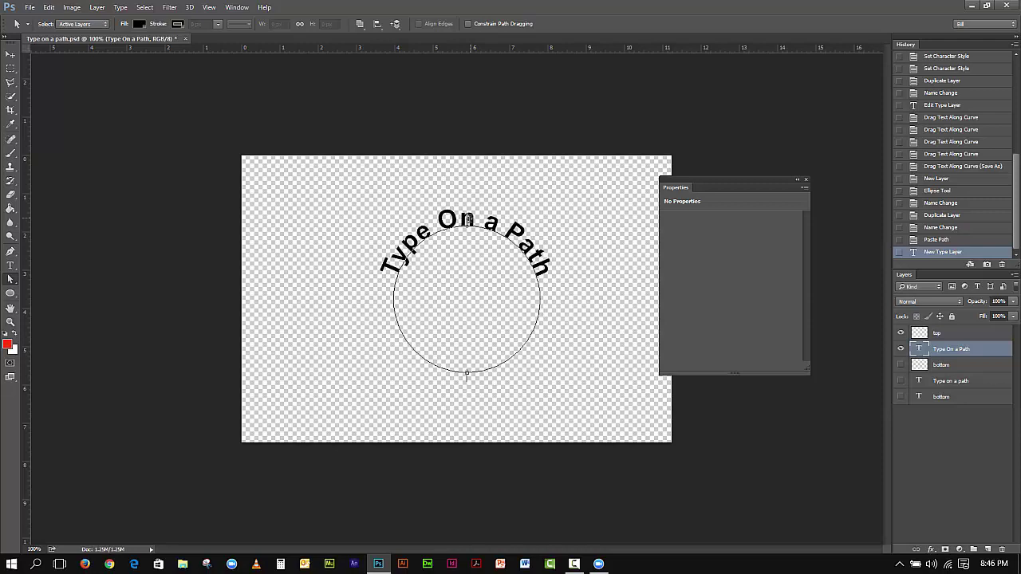
left_click_drag(469, 218, 469, 349)
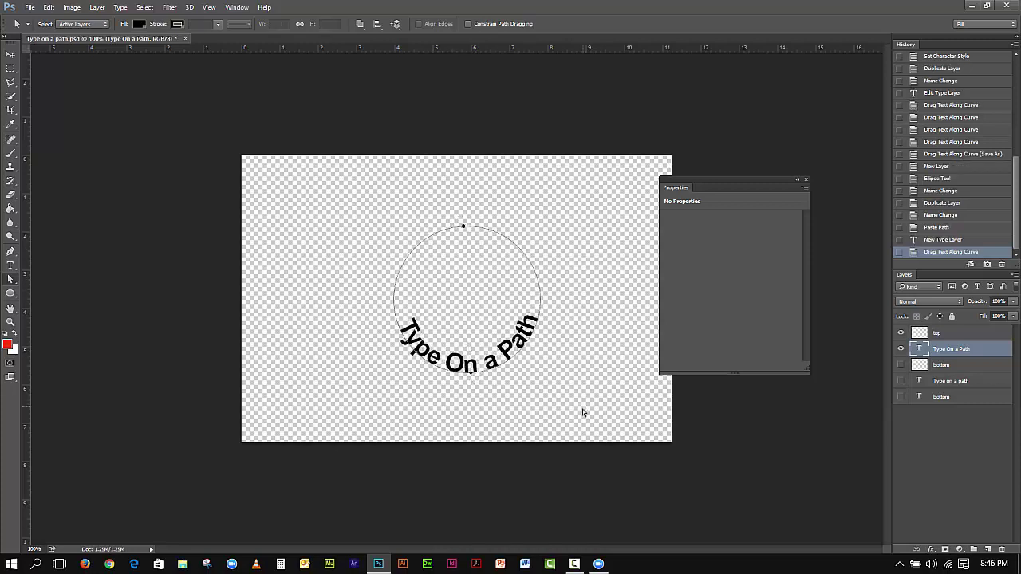
Step: Display the Character settings and place them beside the canvas, clear of the circular text
left_click(210, 8)
mouse_move(239, 9)
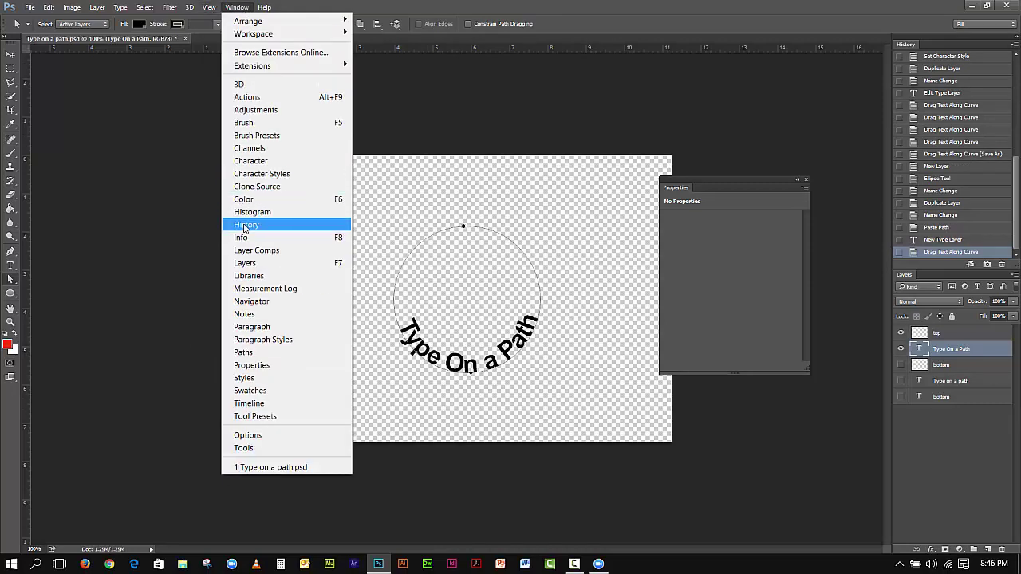
left_click(249, 160)
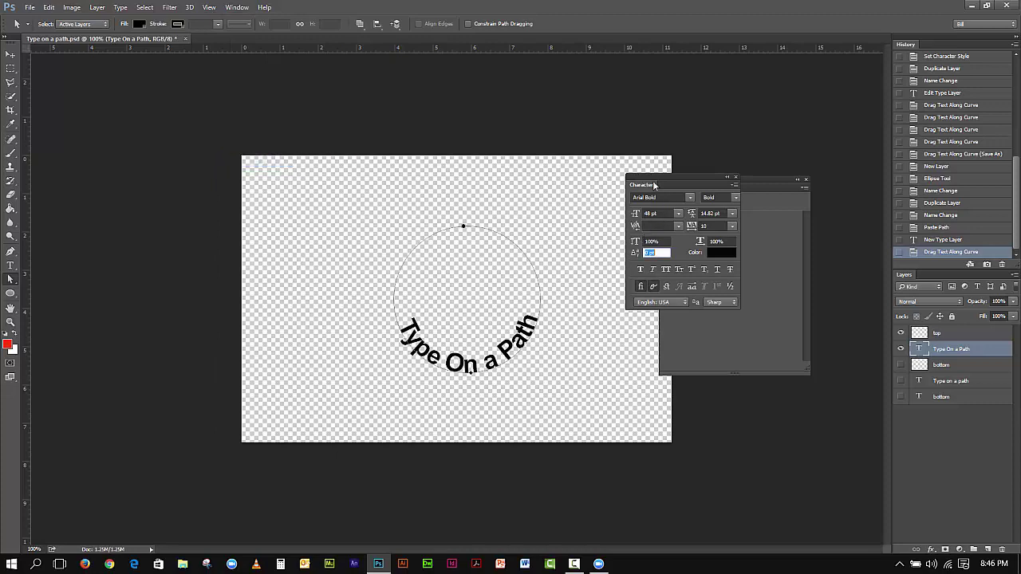
left_click_drag(667, 177, 737, 164)
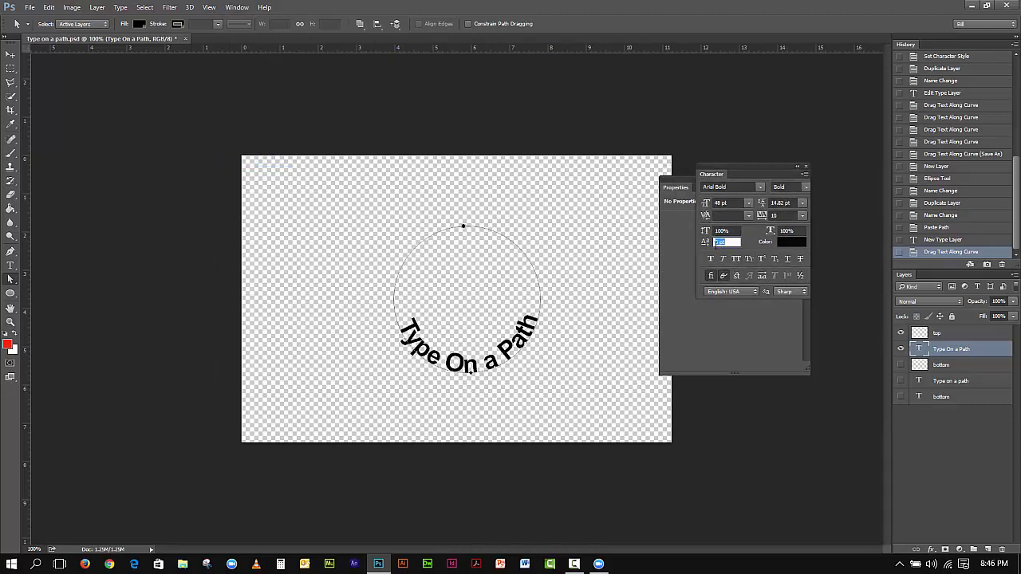
Step: Try shifting the baseline of the curved text by 46 pt
left_click(719, 243)
type("150")
key("BackSpace")
left_click_drag(706, 244, 704, 247)
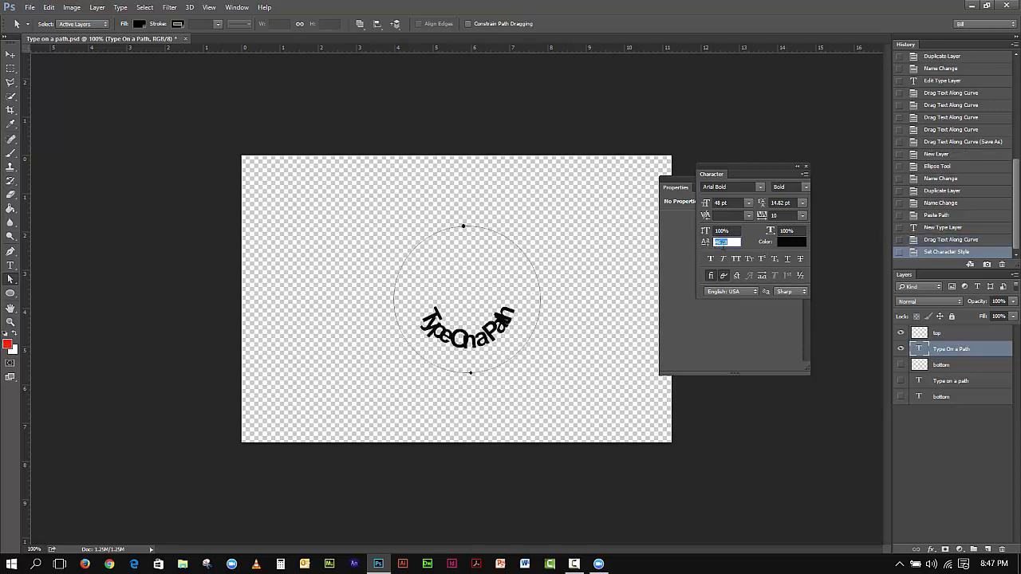
Step: Set the baseline shift of the bottom curved text to -34 pt so it sits outside the circle
left_click(716, 243)
left_click(719, 243)
left_click(734, 231)
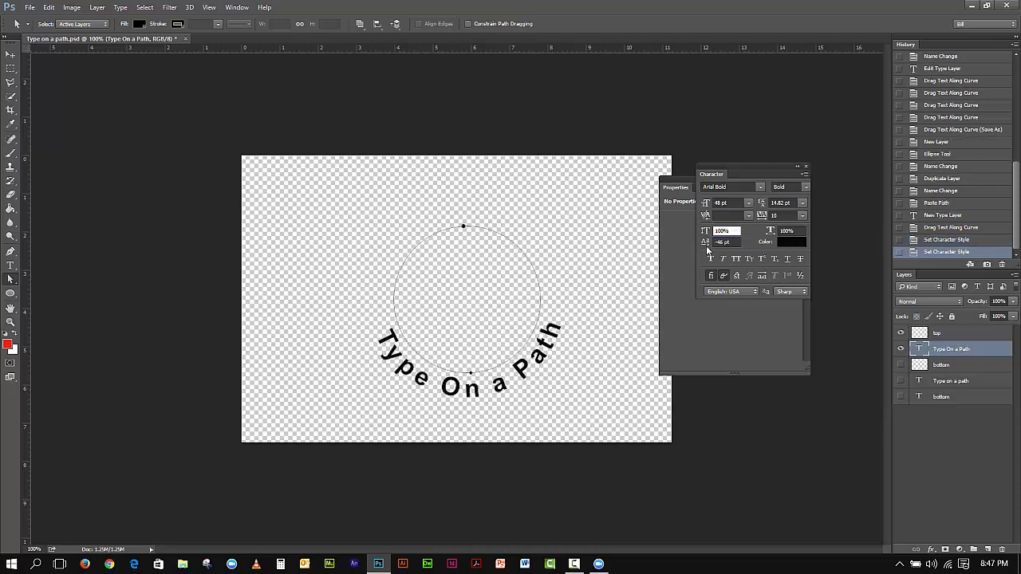
left_click_drag(705, 243, 712, 243)
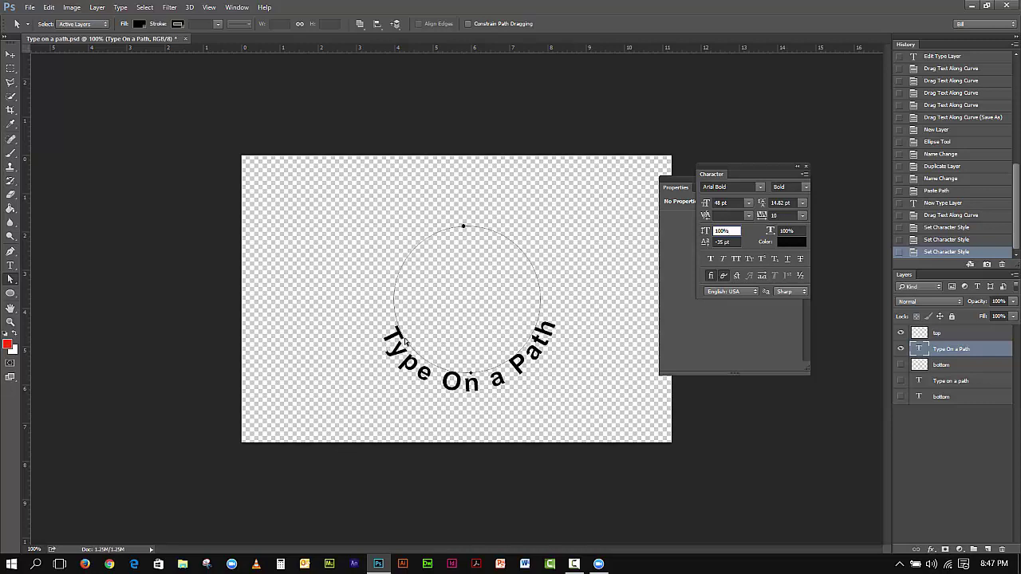
left_click(724, 242)
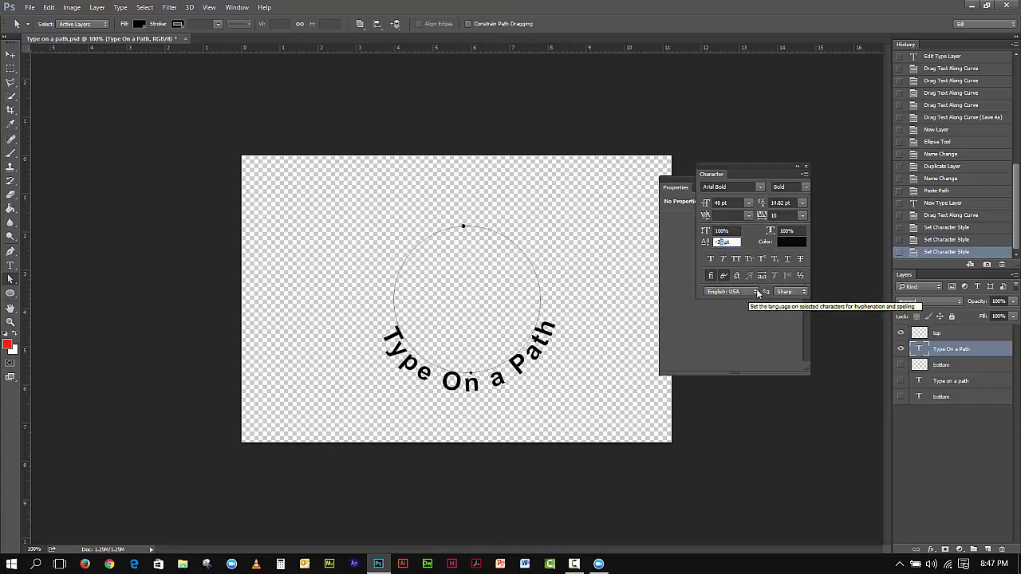
key("Up")
left_click(730, 231)
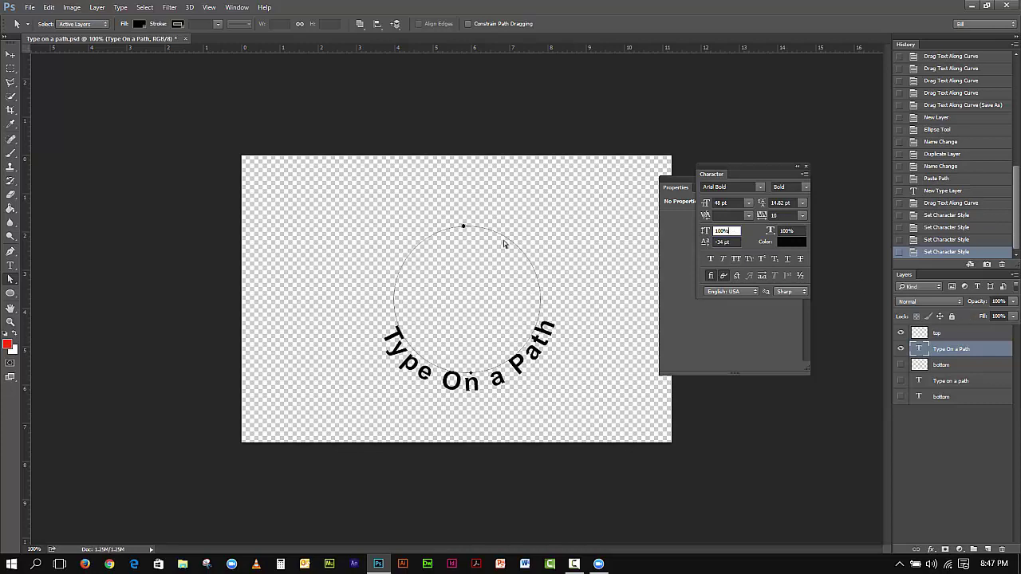
Step: Copy the circular path, hide the "Type On a Path" layer and paste the path onto the "top" layer
left_click(48, 8)
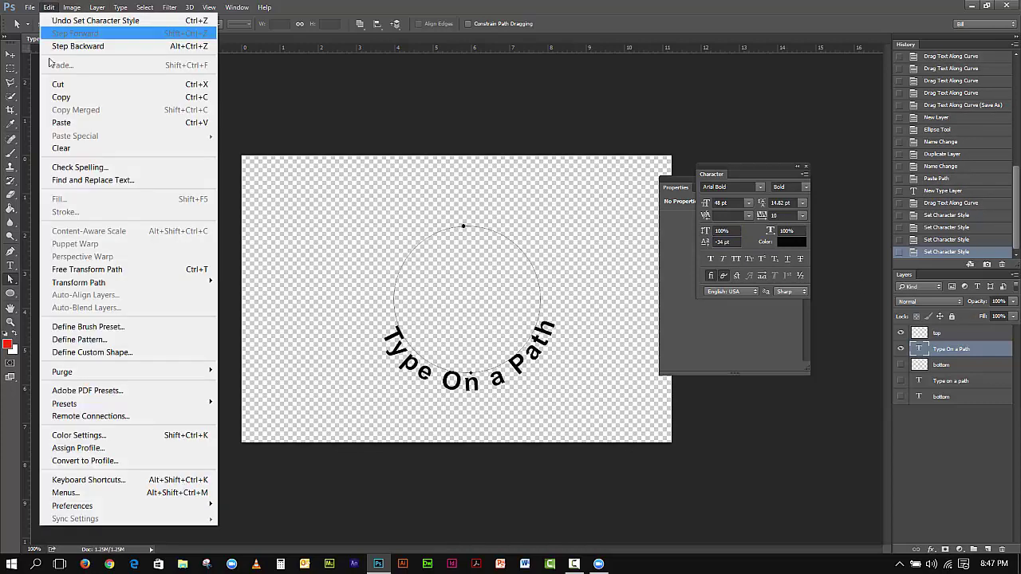
left_click(62, 98)
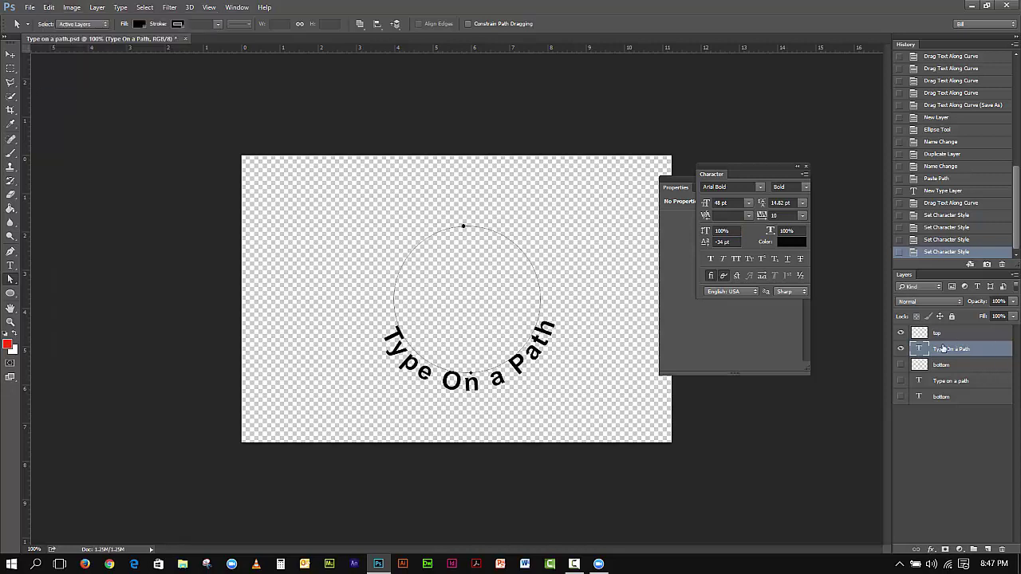
left_click(901, 348)
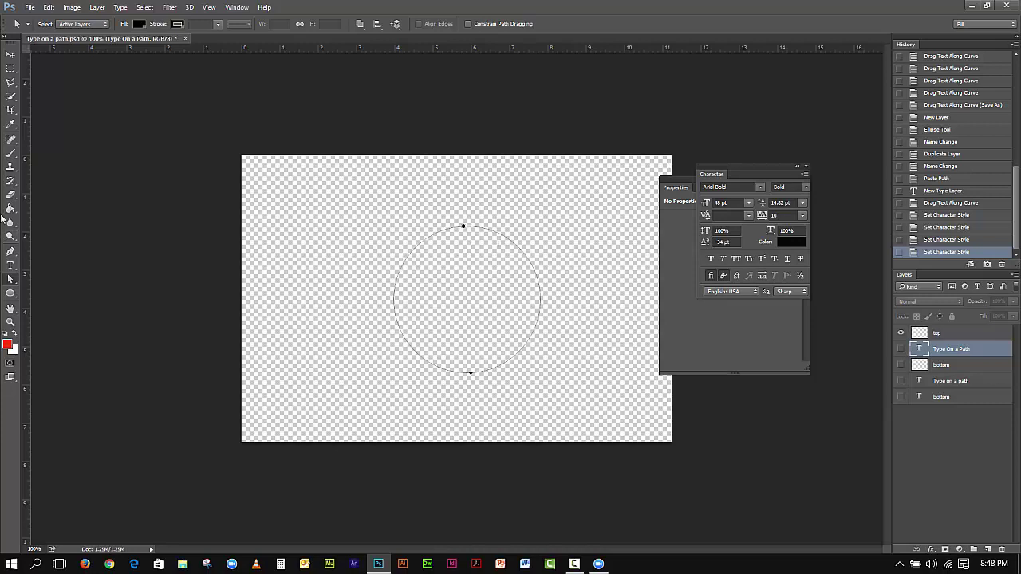
left_click(11, 265)
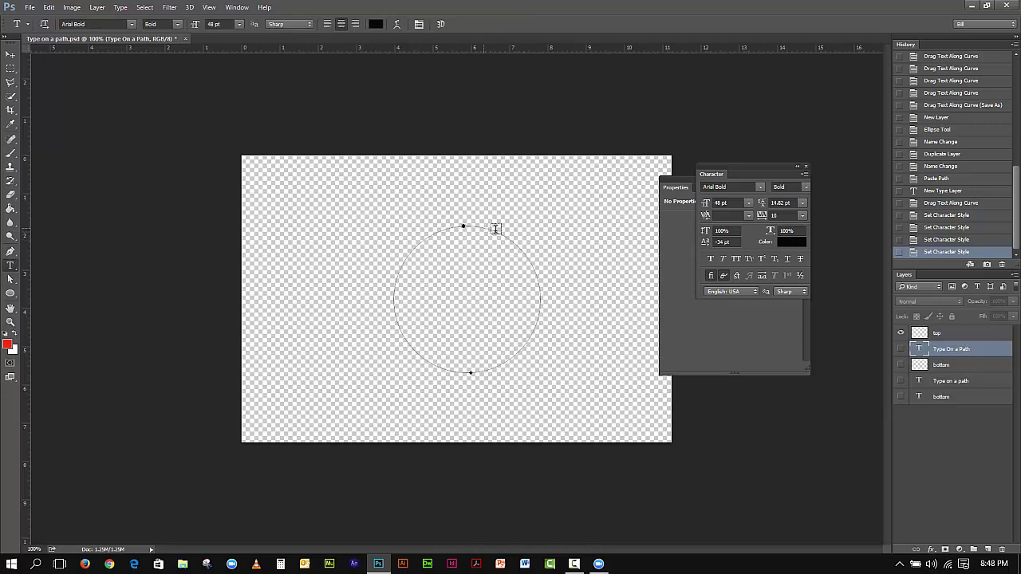
left_click(939, 336)
left_click(942, 336)
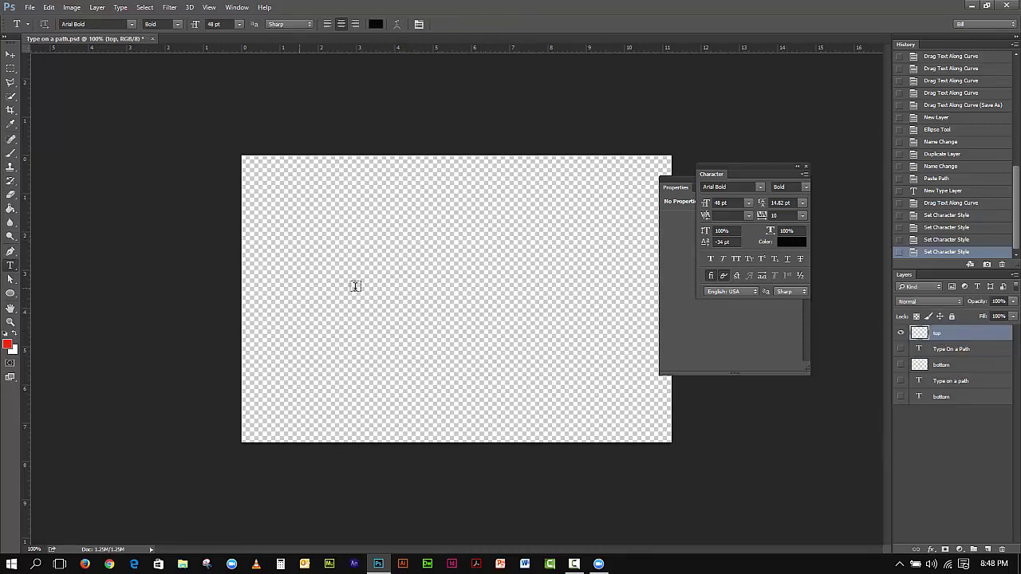
left_click(49, 7)
left_click(77, 122)
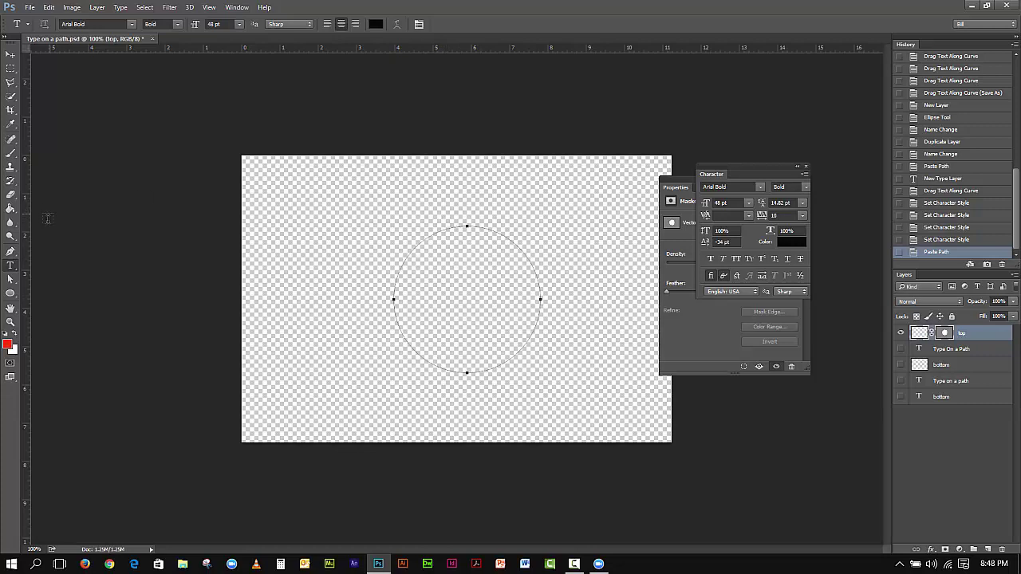
Step: Add the text "Type On a Path" along the upper arc of the pasted circular path
left_click(448, 226)
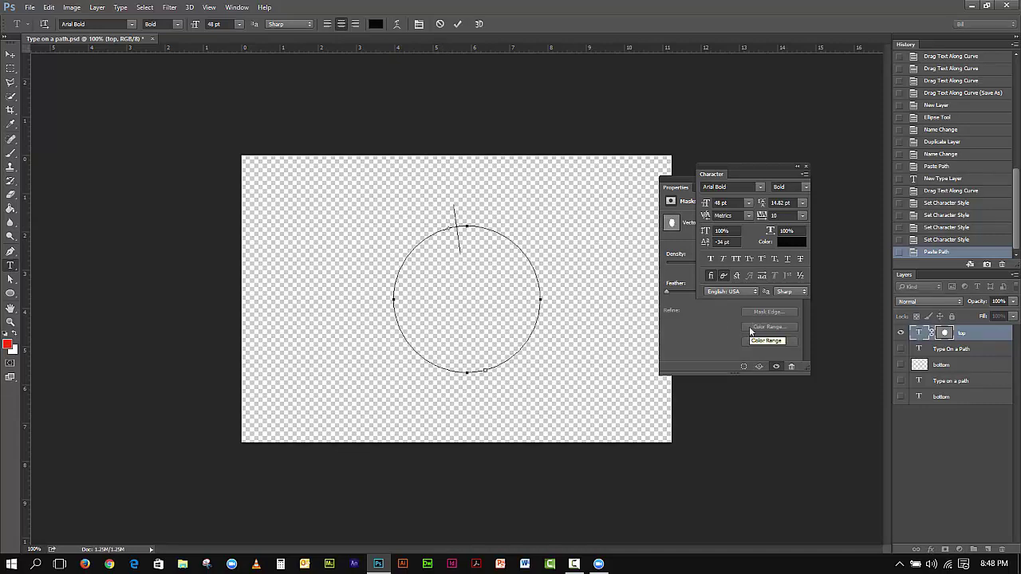
type("Type")
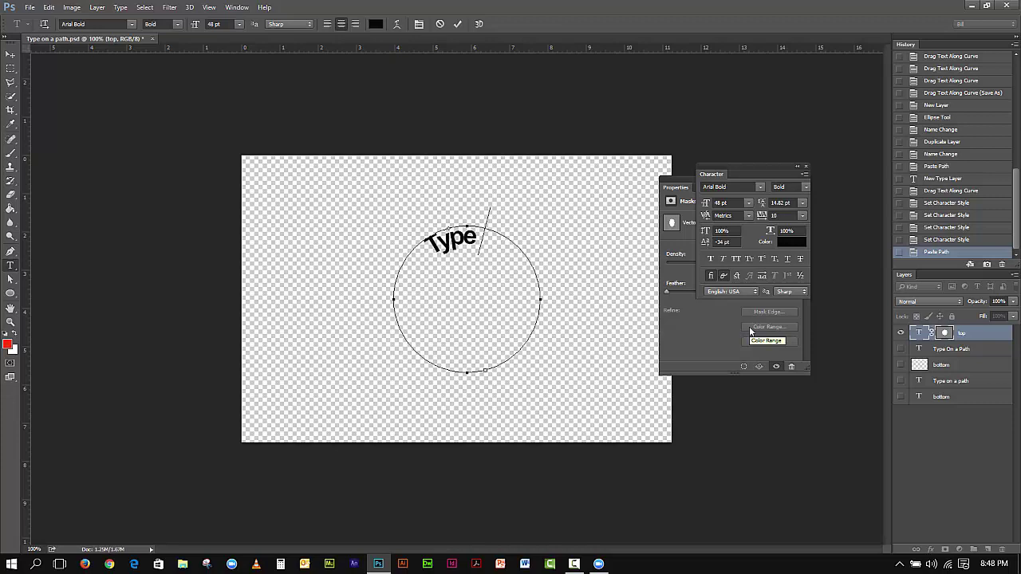
type(" On a")
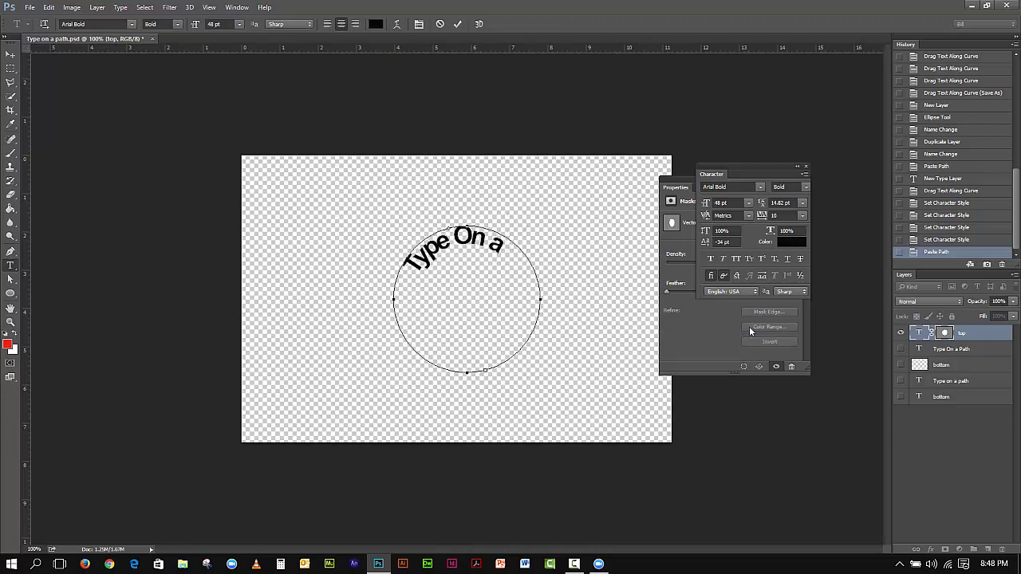
type(" Path")
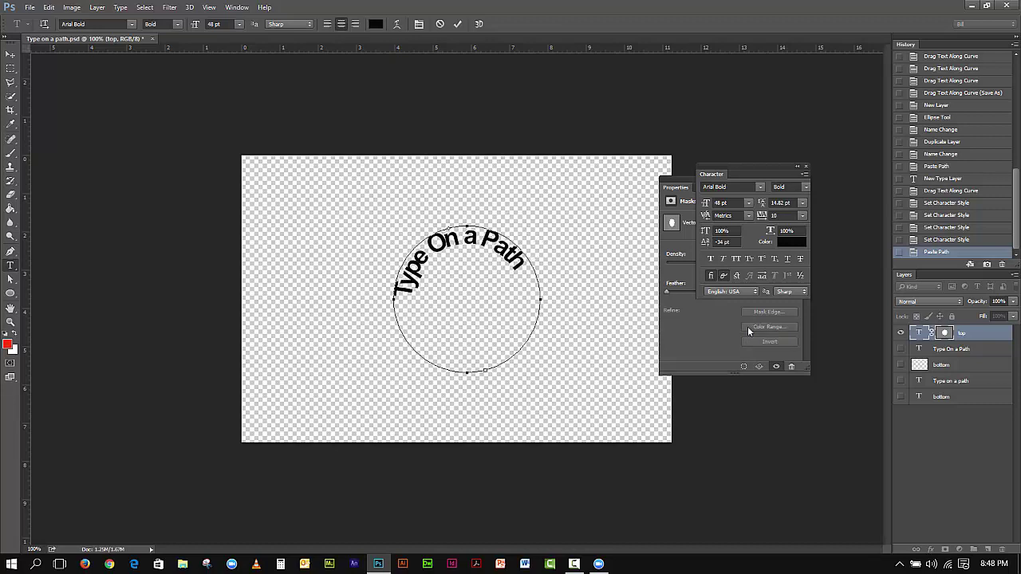
Step: Try to reposition the upper text along the circle with the Path Selection tool
left_click(10, 278)
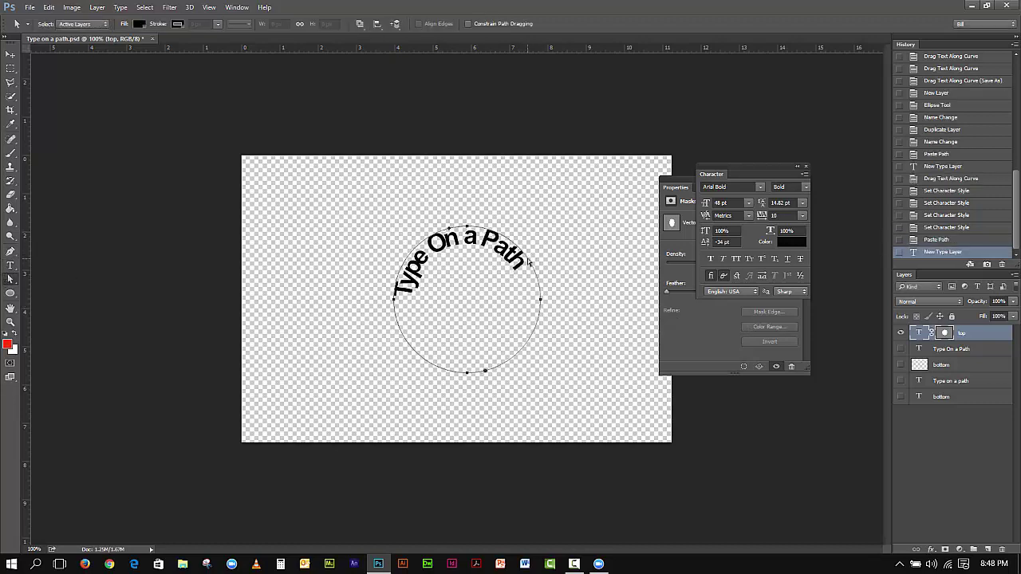
left_click_drag(531, 263, 531, 263)
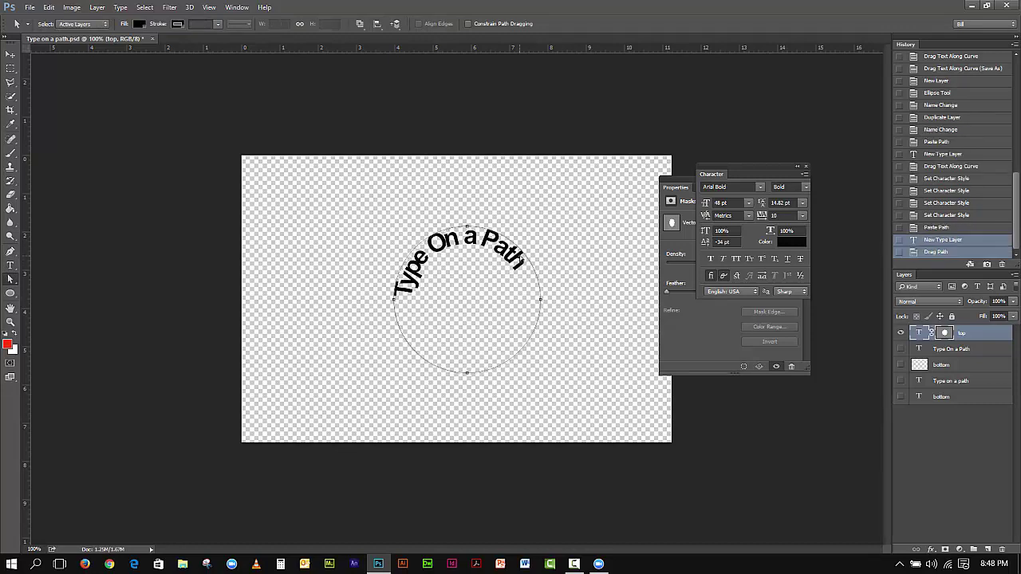
left_click(520, 260)
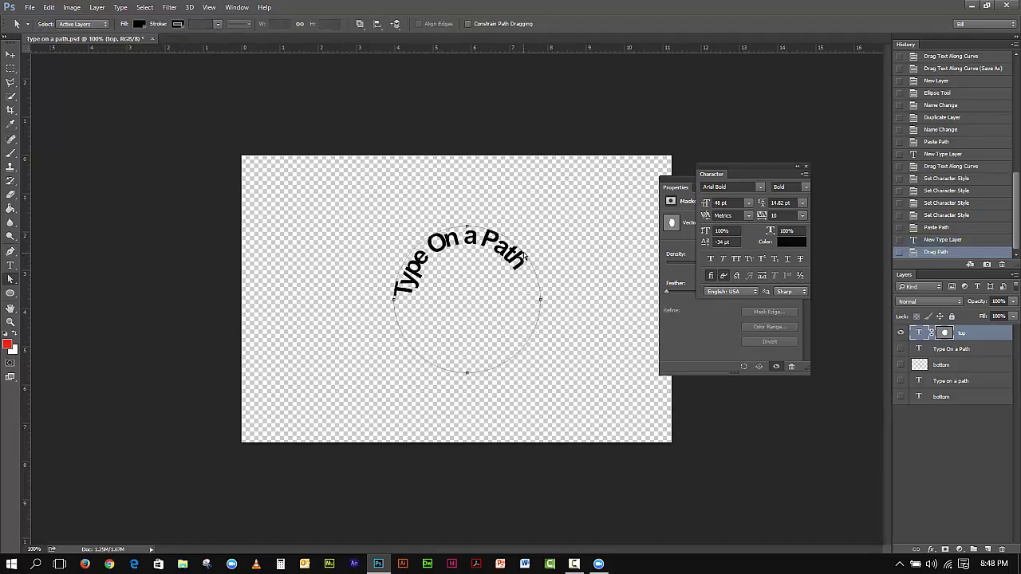
left_click(396, 289)
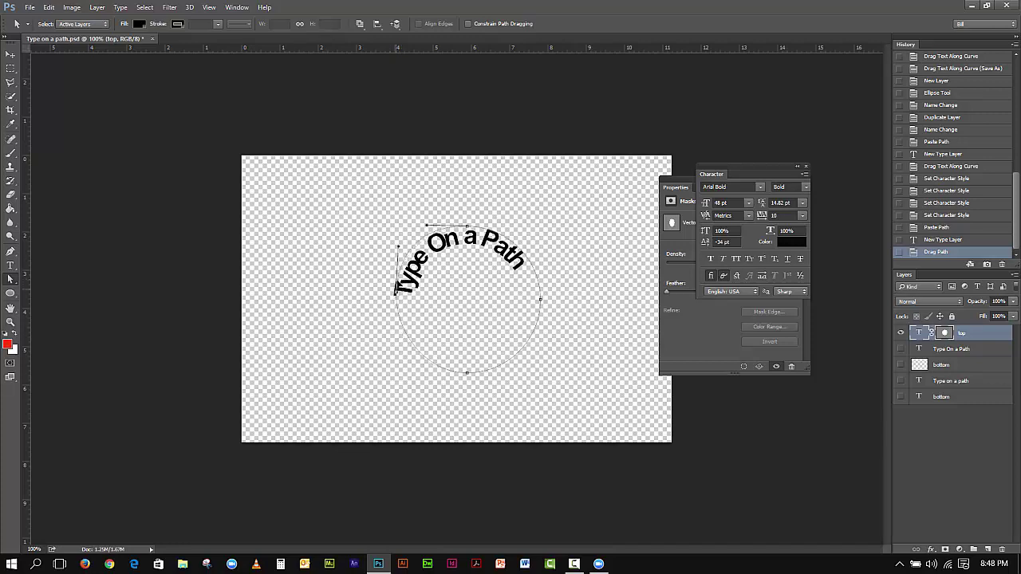
left_click_drag(396, 289, 411, 304)
key("ctrl+z")
Step: Set the baseline shift of the upper text to 0 pt
left_click(723, 242)
left_click_drag(724, 241, 715, 242)
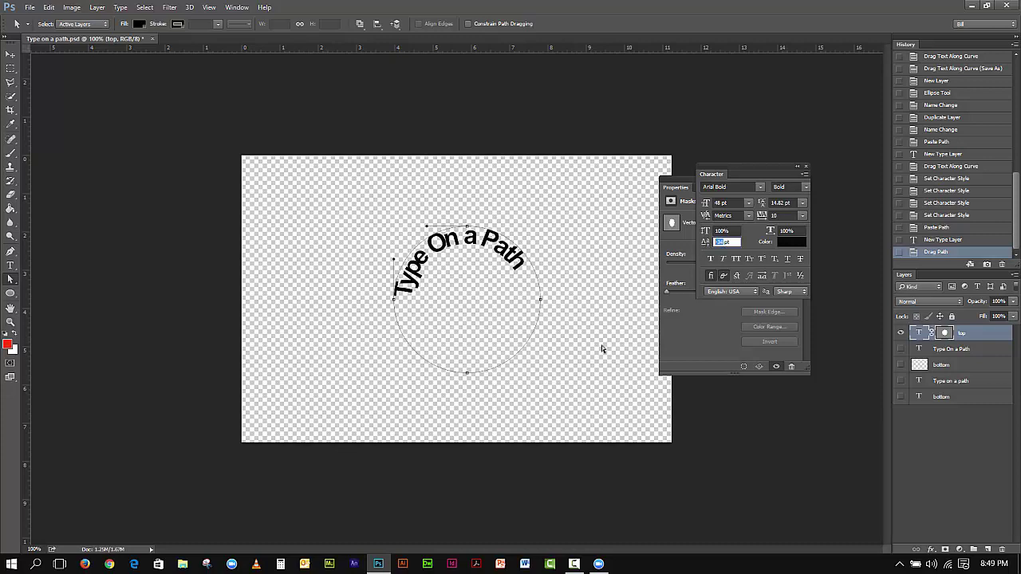
type("0")
key("Tab")
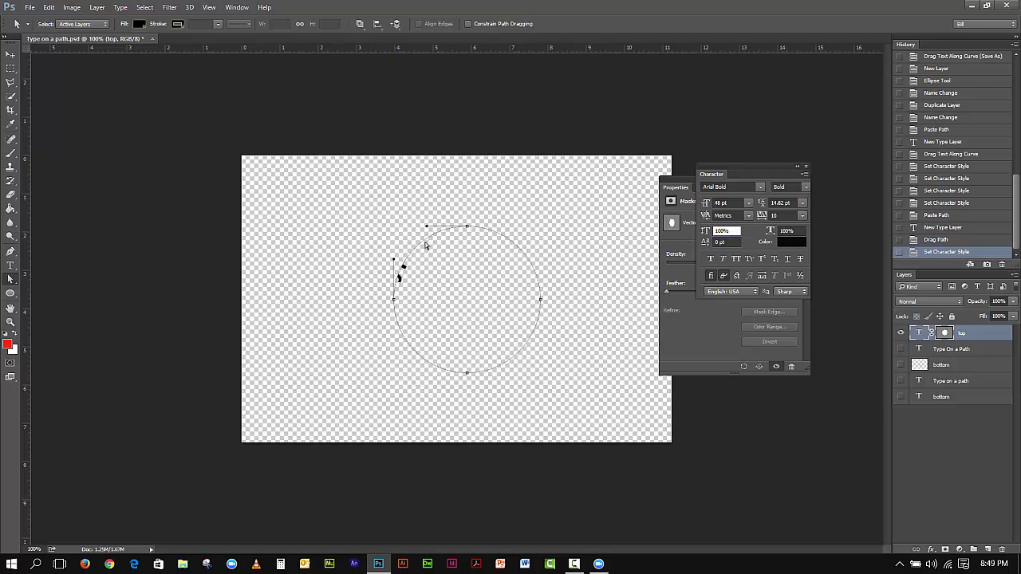
Step: Delete the vector mask from the "top" text layer
left_click(10, 54)
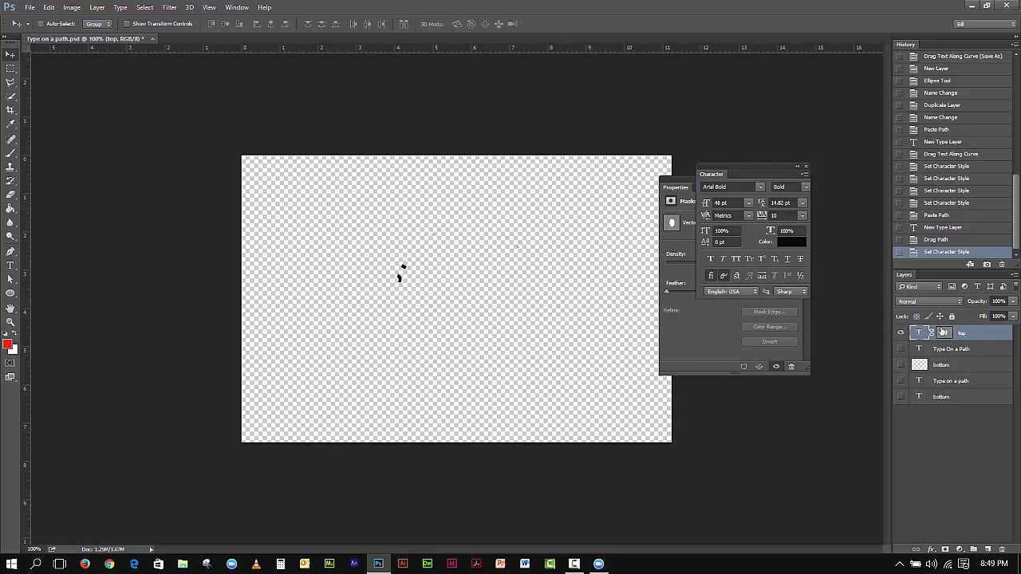
left_click_drag(945, 331, 1003, 549)
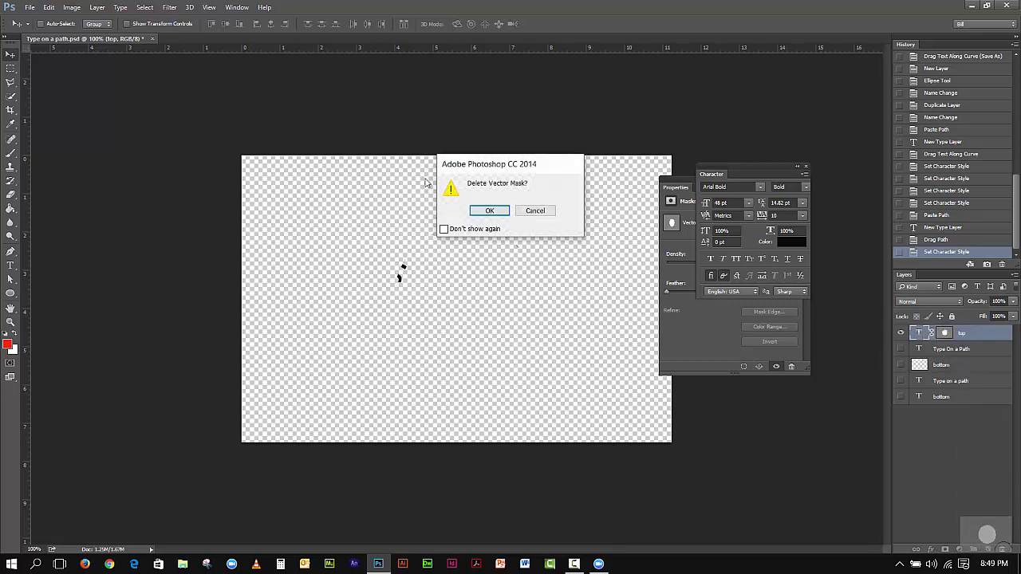
key("Return")
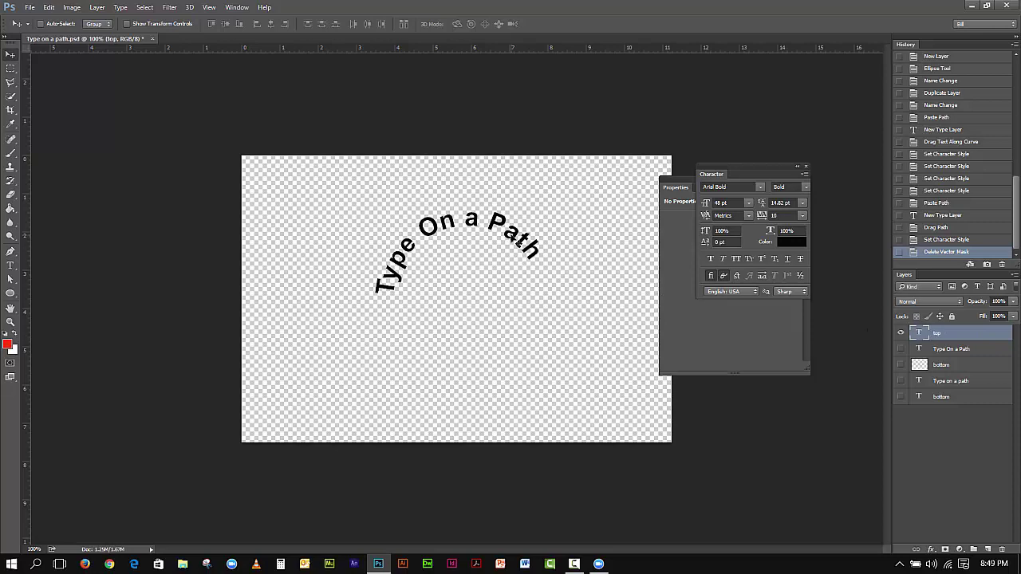
Step: Center the upper text on the circle's top arc with the Path Selection tool and show the "Type On a Path" layer
left_click(10, 278)
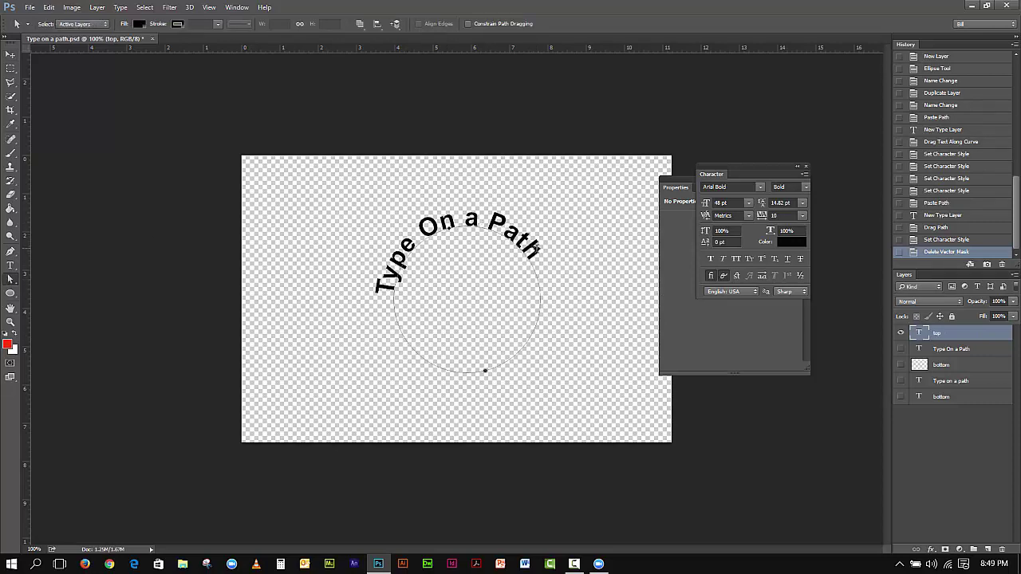
left_click_drag(536, 249, 459, 194)
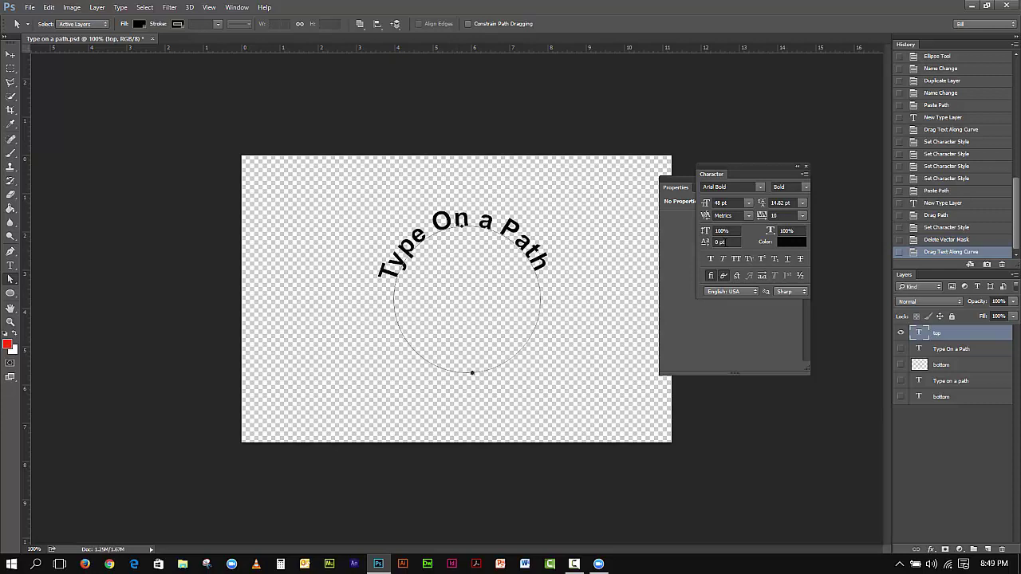
left_click(901, 348)
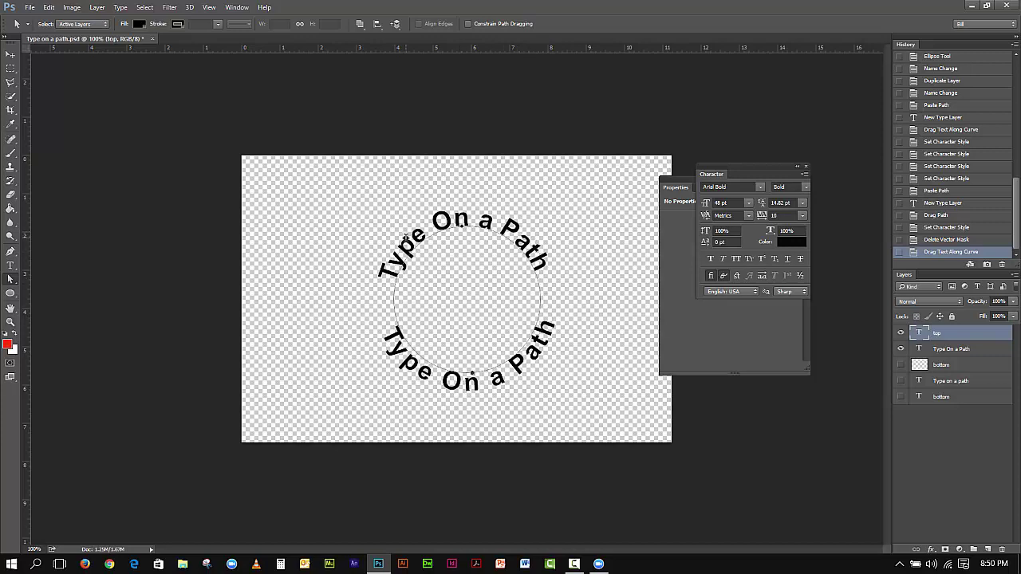
Step: Show the "Type on a path" and "bottom" text layers instead of "top" and "Type On a Path", and select the "Type on a path" layer
left_click(900, 349)
left_click(900, 333)
left_click(901, 380)
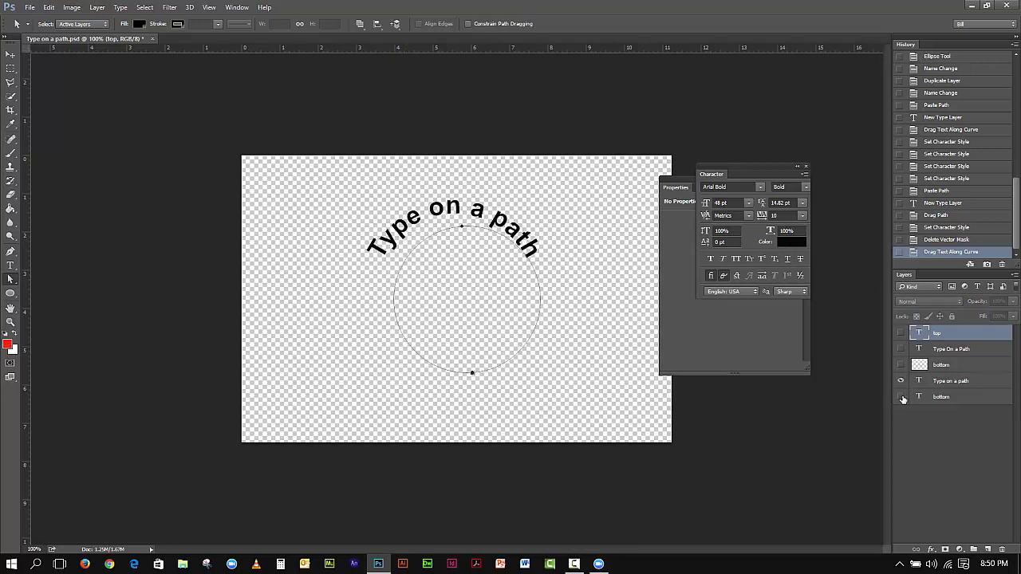
left_click(901, 396)
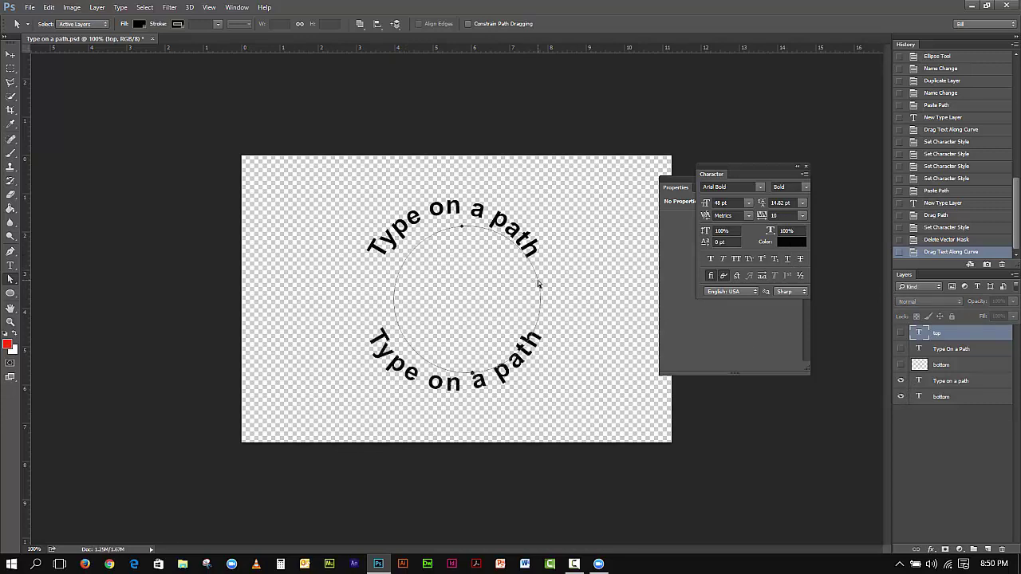
left_click_drag(538, 281, 574, 284)
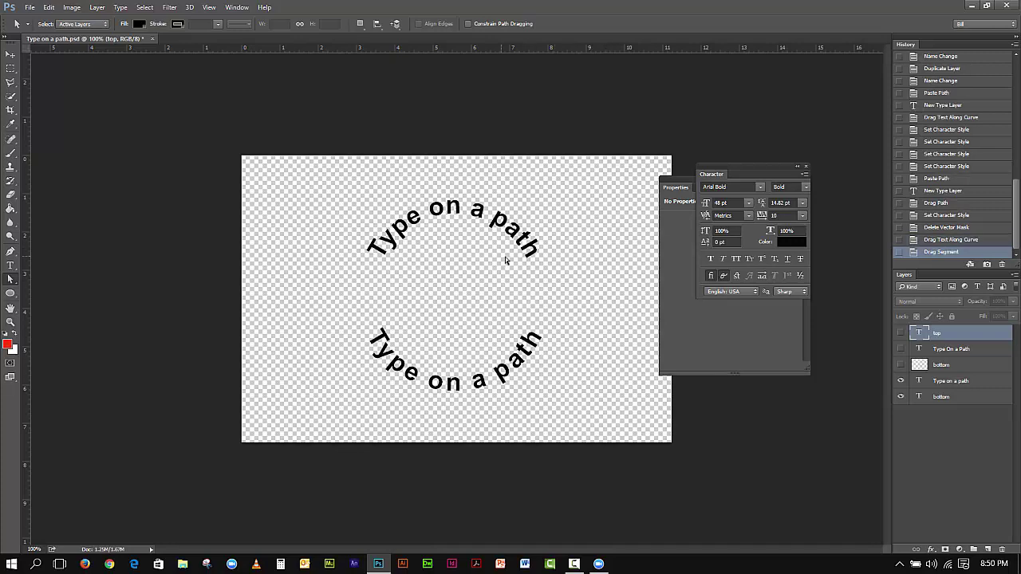
left_click(967, 382)
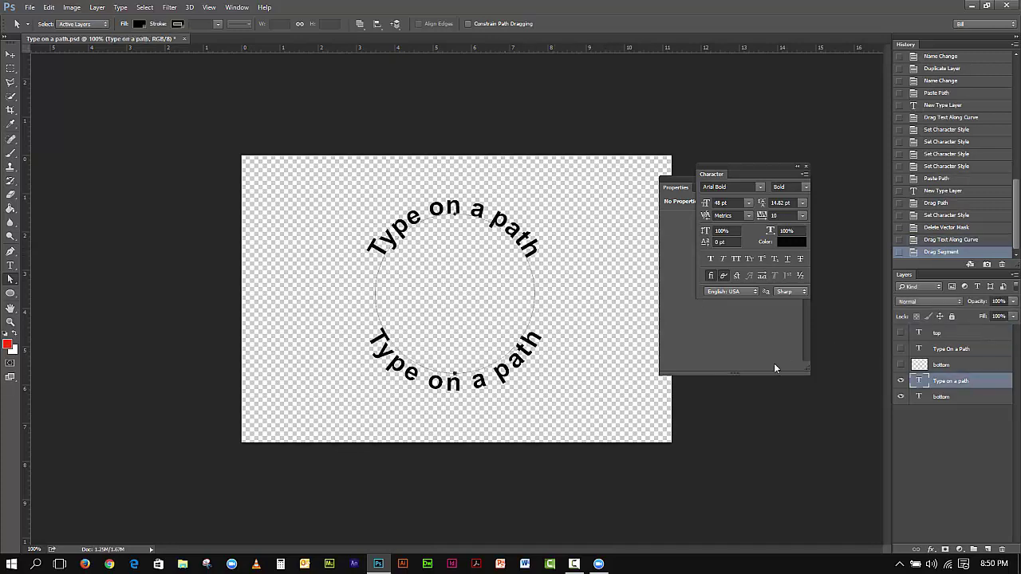